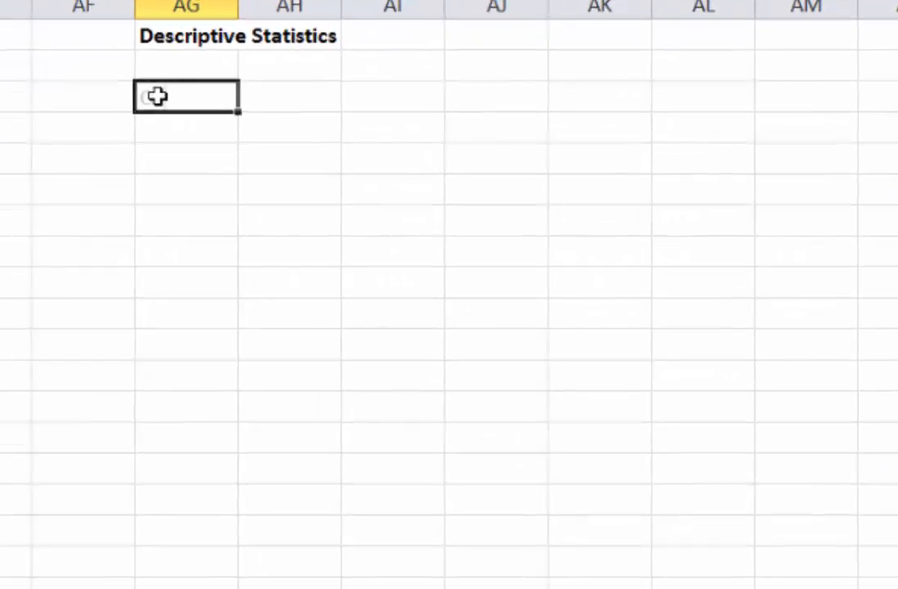
- Enter the heading Central Tendency in AG3, with the labels Mean, Median and Mode in the cells below it
{"action": "type", "text": "Countral Tendency"}
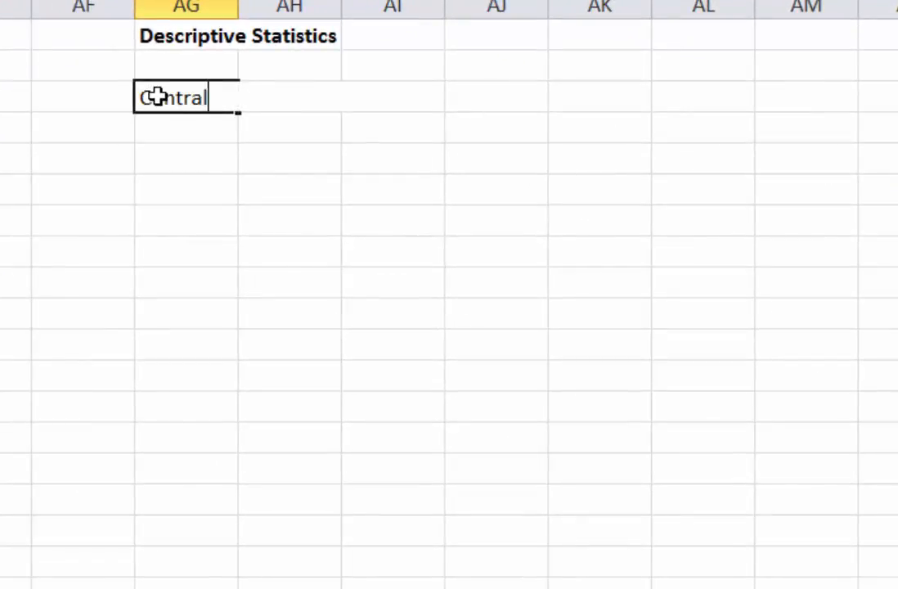
{"action": "key", "text": "Return"}
{"action": "type", "text": "Mean"}
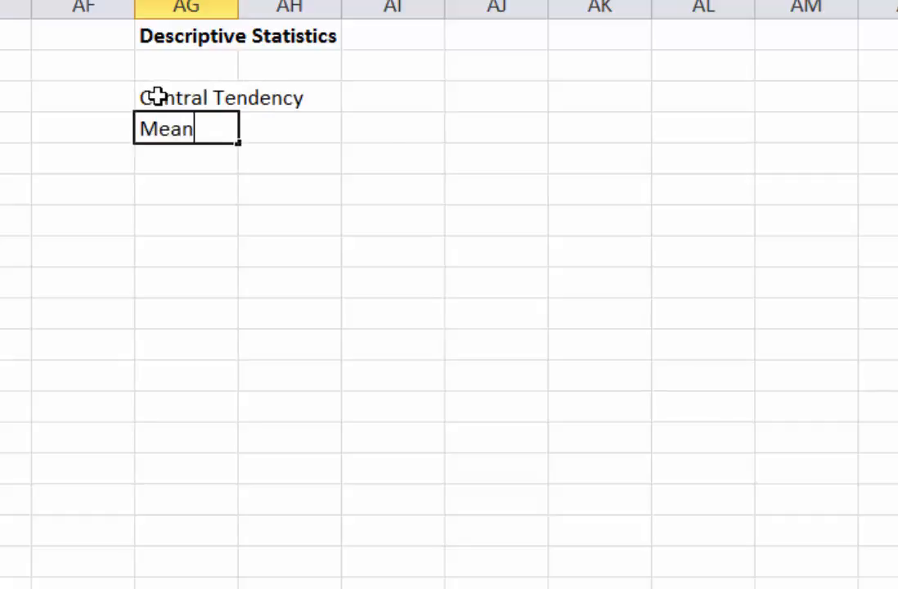
{"action": "key", "text": "Return"}
{"action": "type", "text": "Median"}
{"action": "key", "text": "Return"}
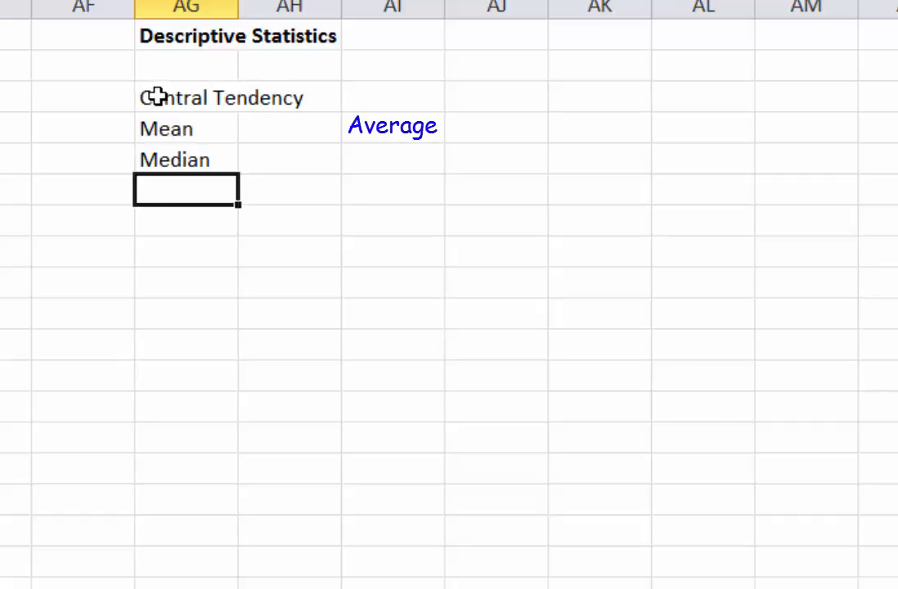
{"action": "type", "text": "Mode"}
{"action": "key", "text": "Return"}
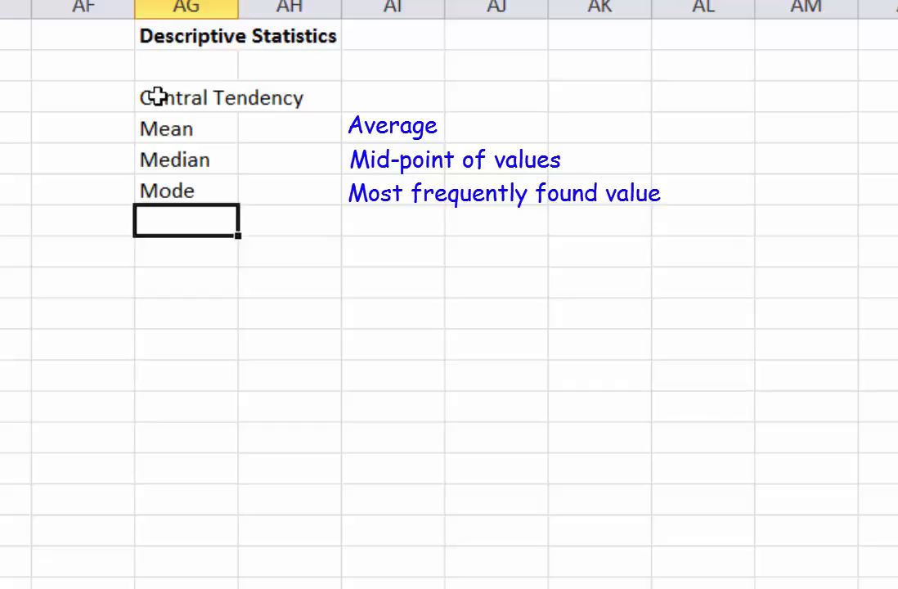
- Leave one blank row below Mode and enter the heading Dispersion, with the label Range beneath it
{"action": "key", "text": "Return"}
{"action": "type", "text": "Dispersoin"}
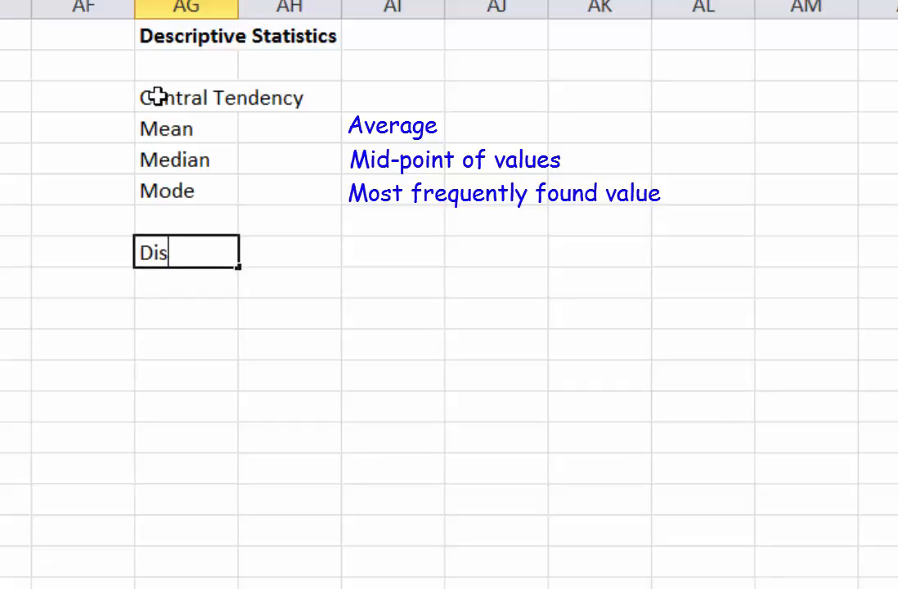
{"action": "key", "text": "BackSpace"}
{"action": "key", "text": "BackSpace"}
{"action": "key", "text": "BackSpace"}
{"action": "type", "text": "ion"}
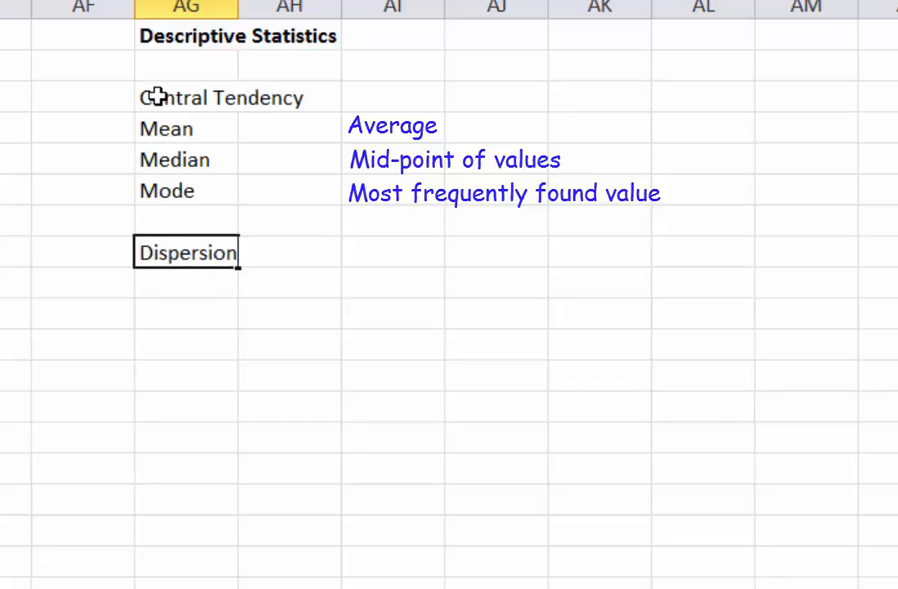
{"action": "key", "text": "Return"}
{"action": "type", "text": "Range"}
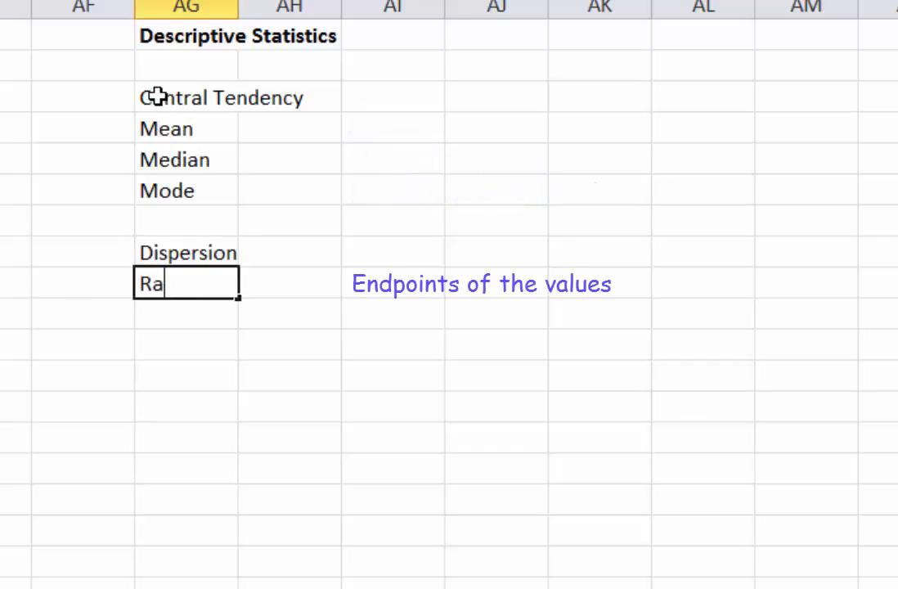
- Continue the dispersion list below Range with the labels Min, Max, Std Dev and Freq Dist
{"action": "key", "text": "Return"}
{"action": "type", "text": "Min"}
{"action": "key", "text": "Return"}
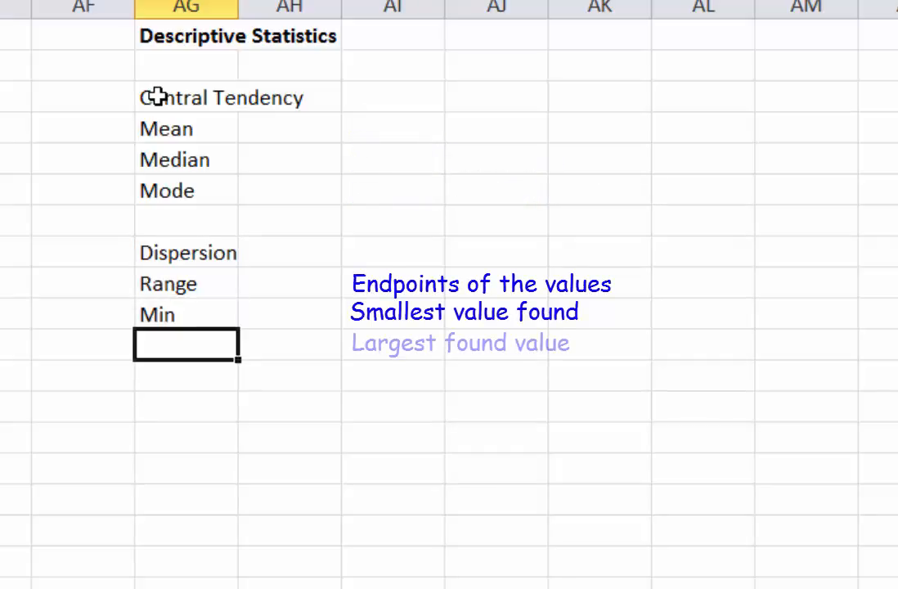
{"action": "type", "text": "Max"}
{"action": "key", "text": "Return"}
{"action": "type", "text": "Std Dev"}
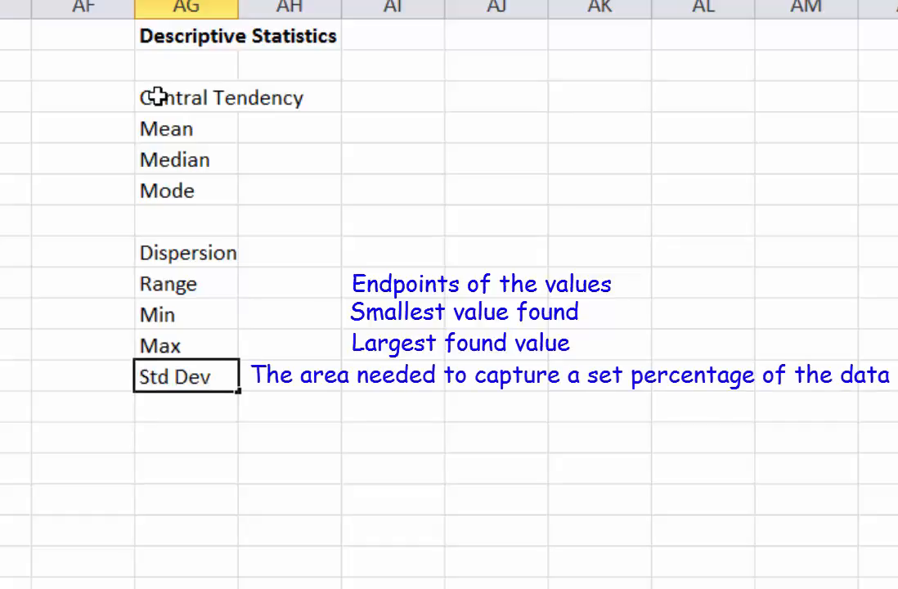
{"action": "key", "text": "Return"}
{"action": "type", "text": "Freq Dist"}
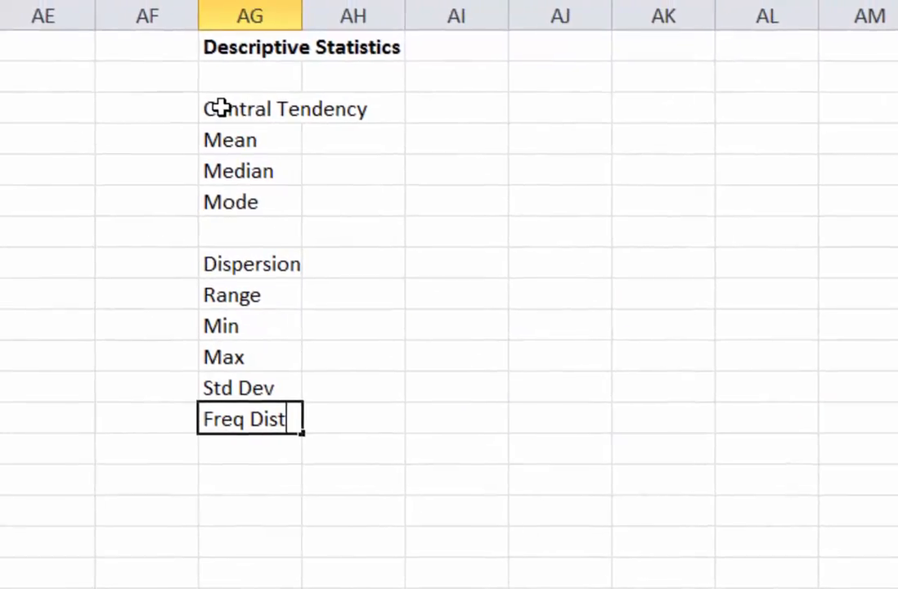
- Label AG2 as Variables and link AH2 to the lifestyle6 column header with the formula =U1
{"action": "left_click", "coordinate": [279, 78]}
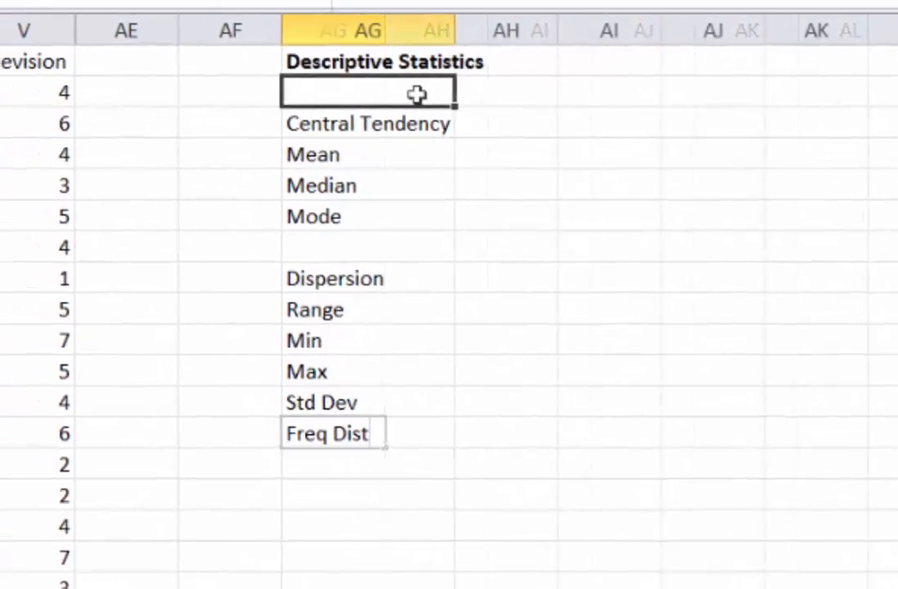
{"action": "type", "text": "Variables"}
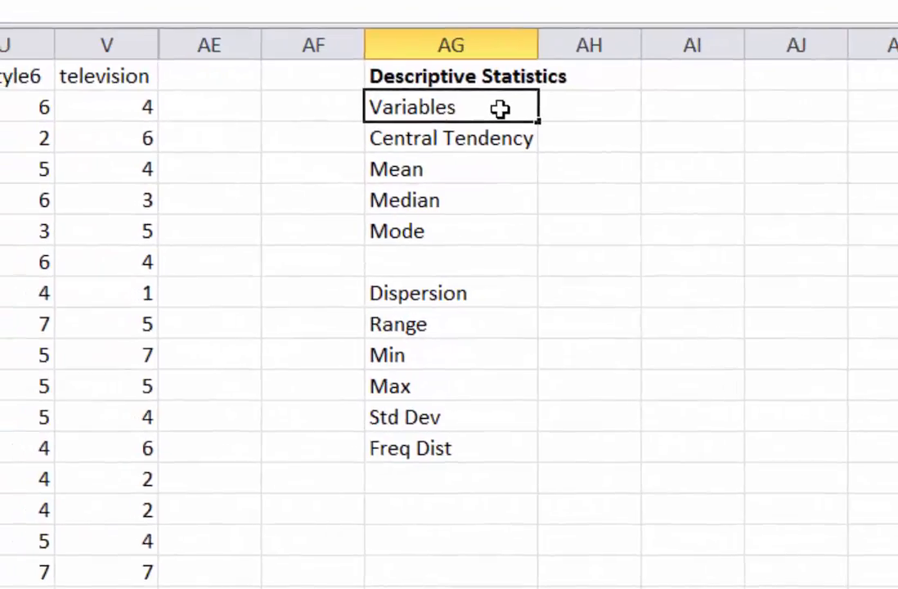
{"action": "key", "text": "Tab"}
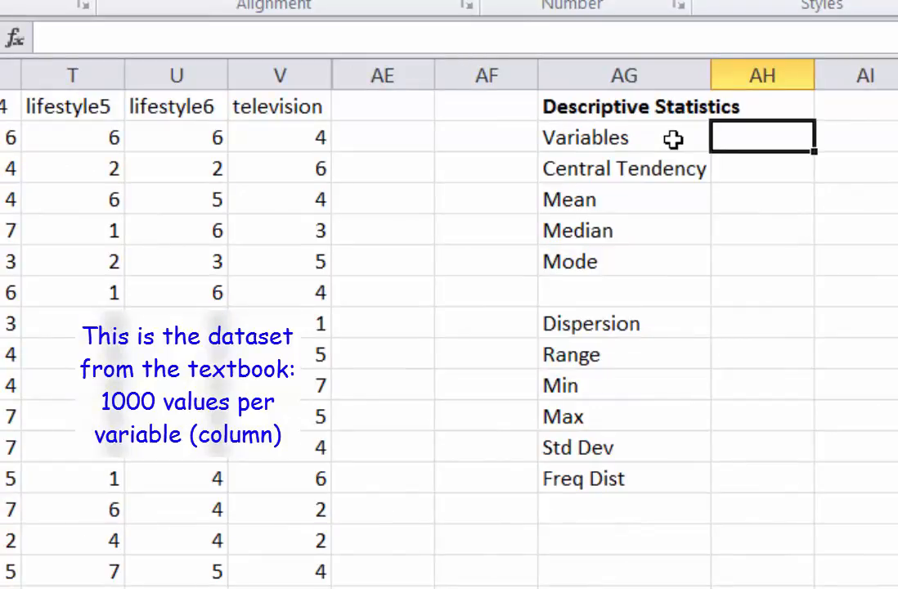
{"action": "type", "text": "="}
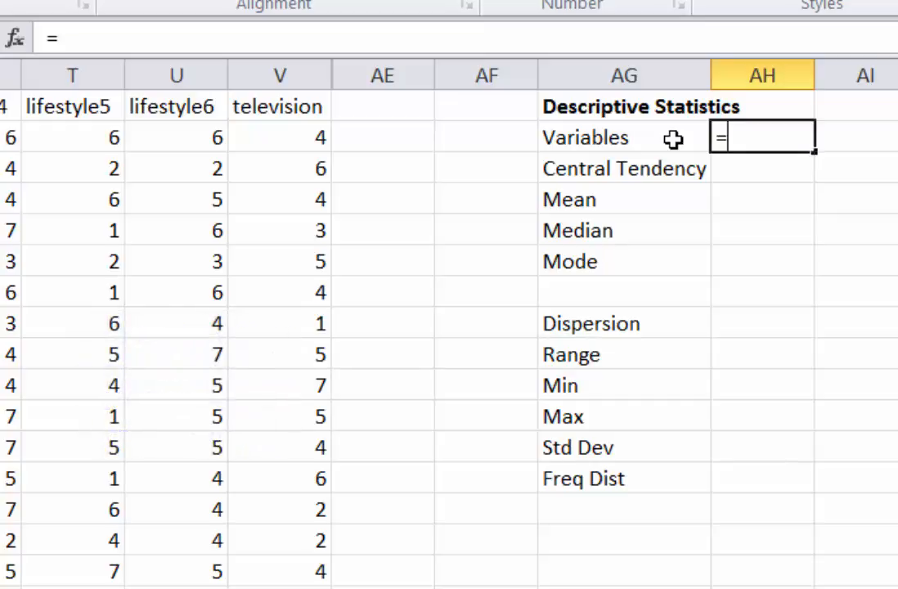
{"action": "left_click", "coordinate": [158, 109]}
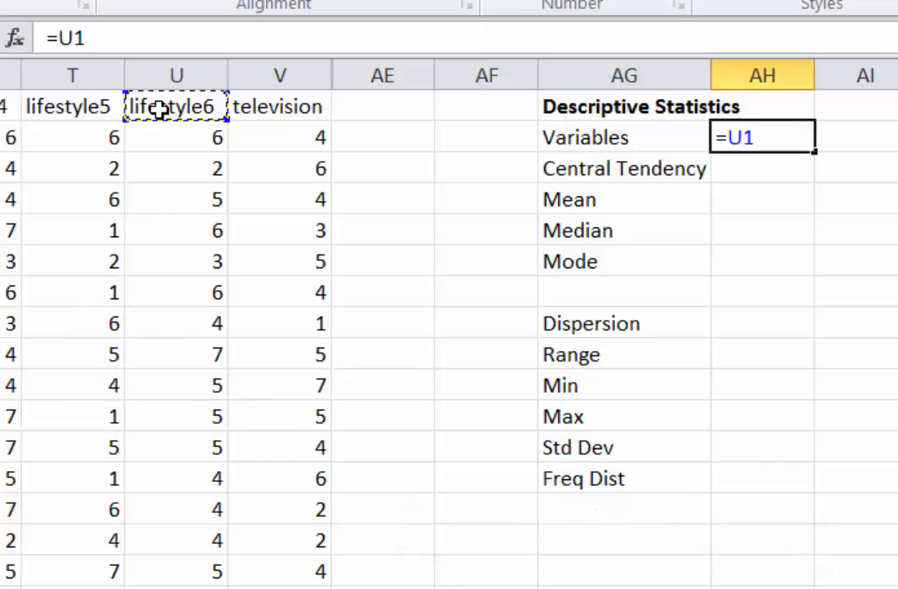
{"action": "key", "text": "Return"}
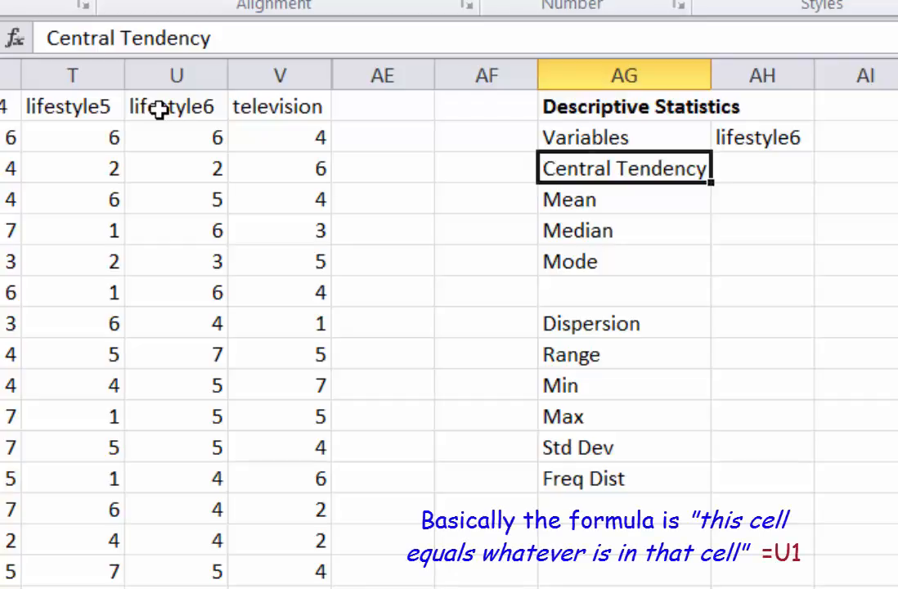
- Calculate the lifestyle6 mean in AH4 with the formula =AVERAGE(U2:U1001)
{"action": "key", "text": "Right"}
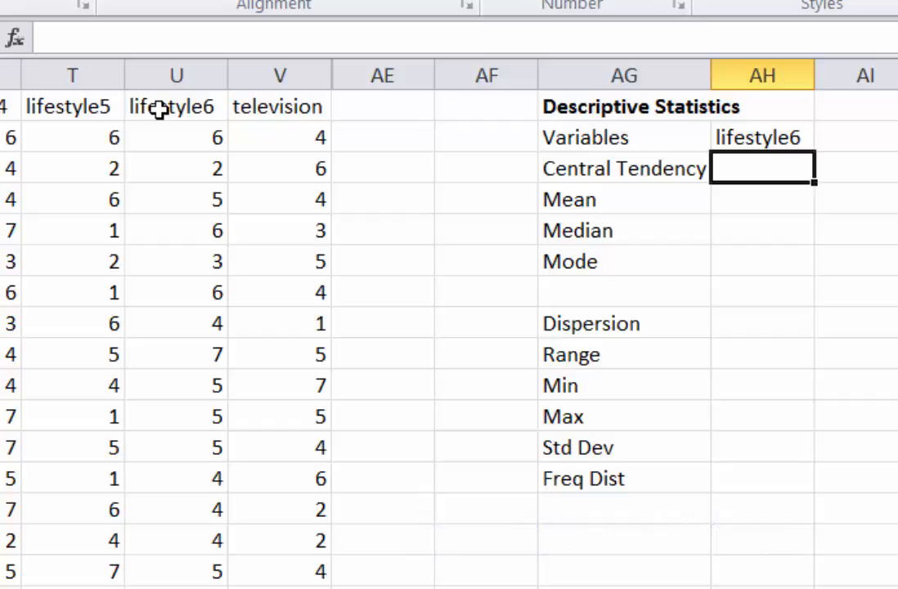
{"action": "key", "text": "Down"}
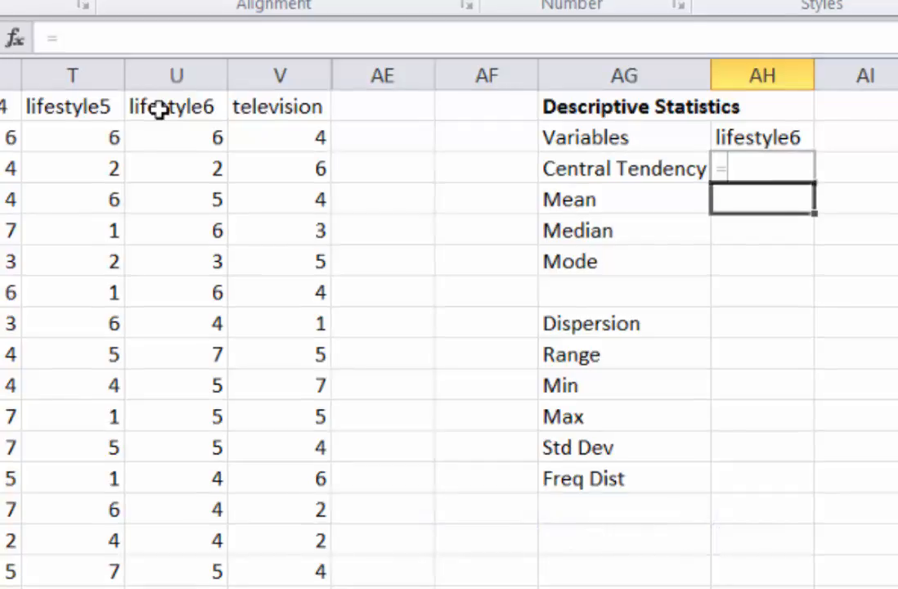
{"action": "type", "text": "="}
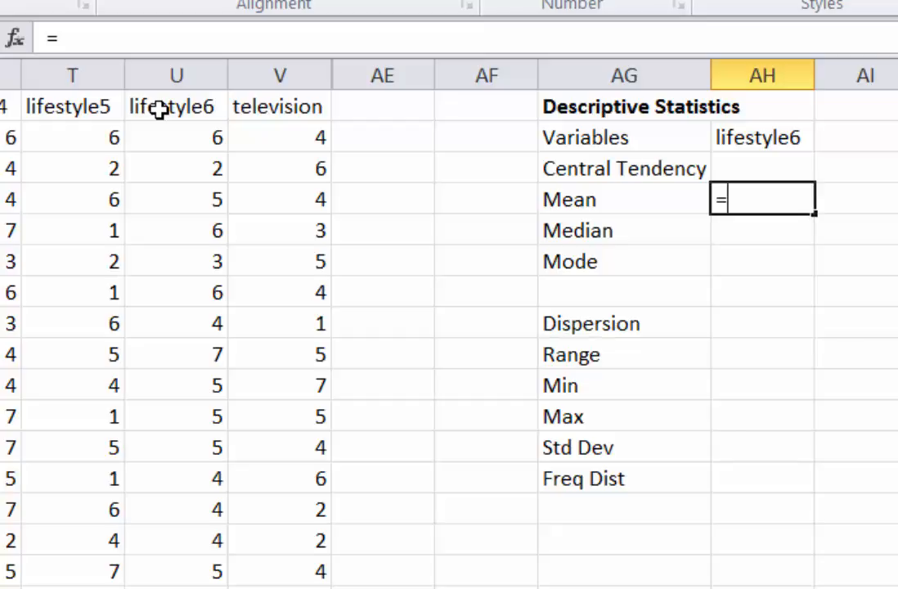
{"action": "type", "text": "av"}
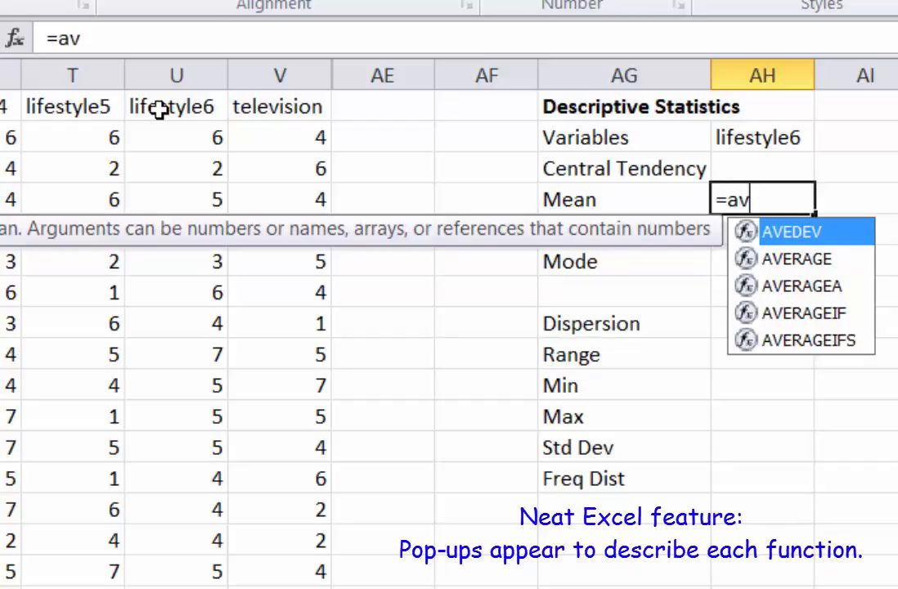
{"action": "type", "text": "era"}
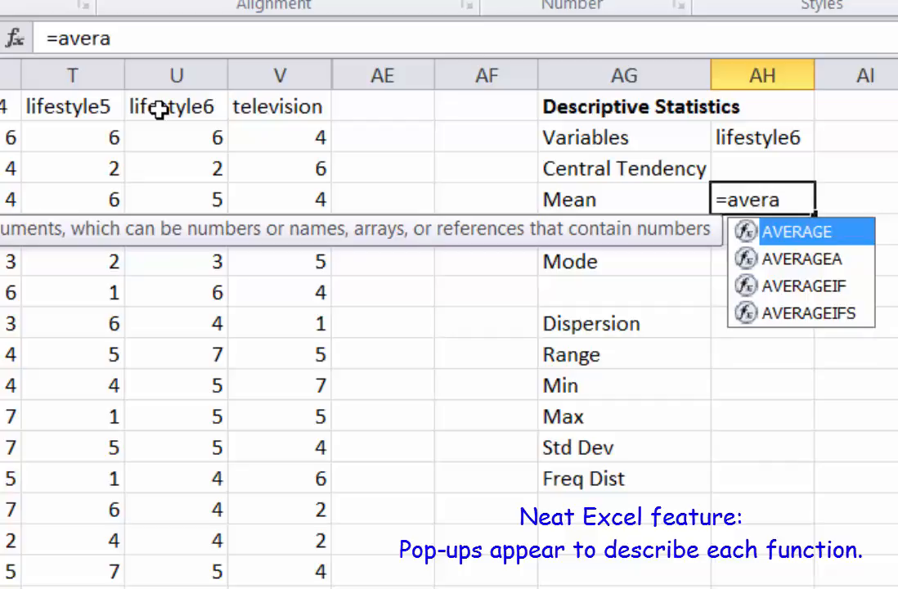
{"action": "double_click", "coordinate": [778, 234]}
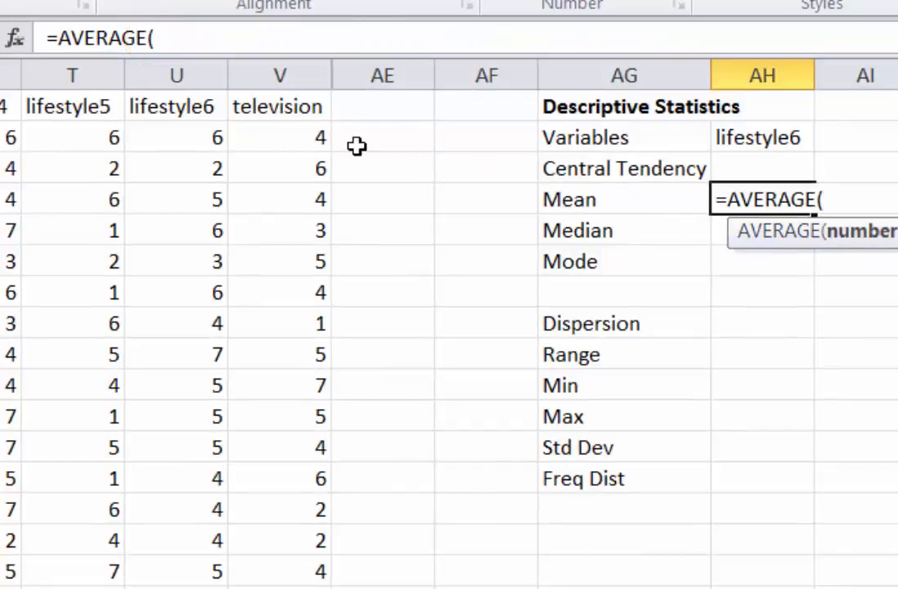
{"action": "left_click", "coordinate": [169, 141]}
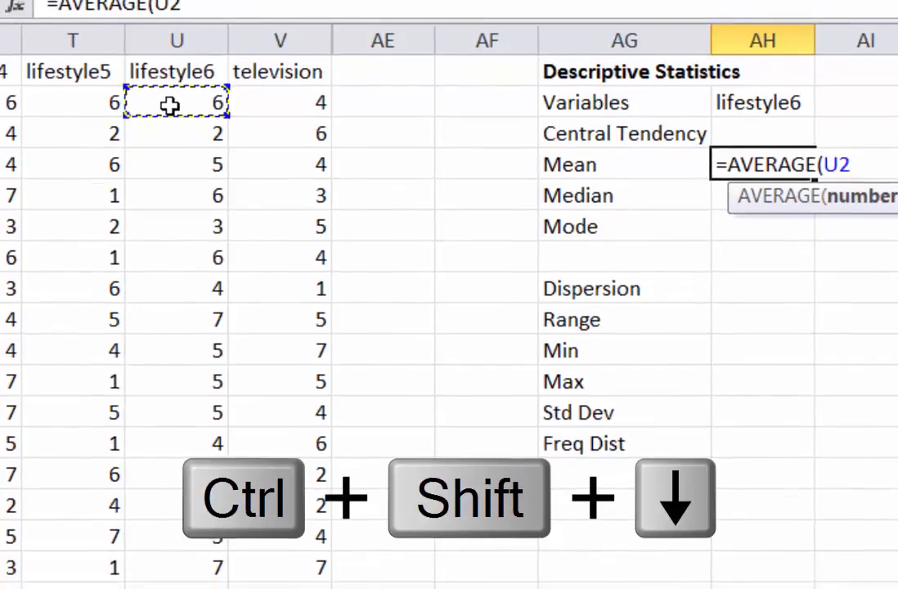
{"action": "key", "text": "ctrl+shift+Down"}
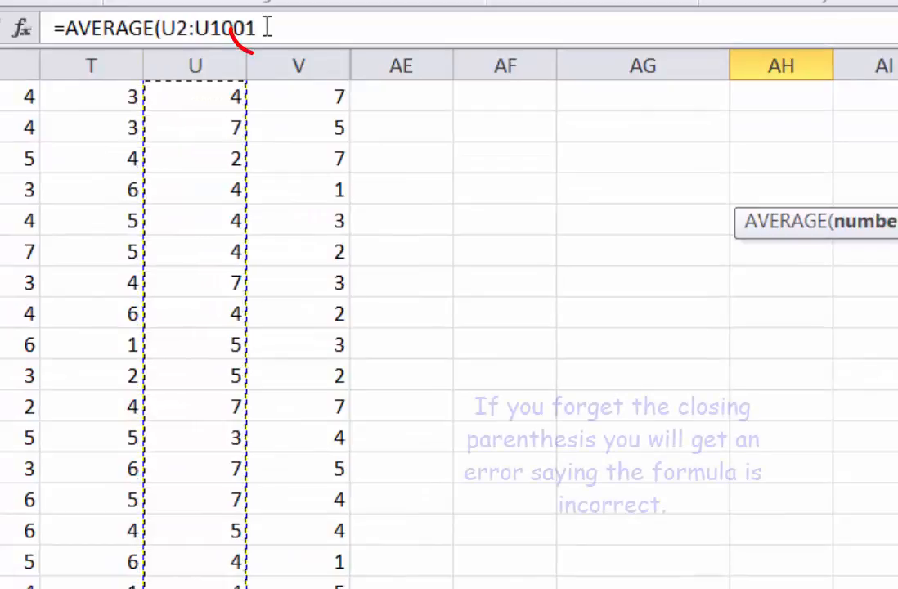
{"action": "left_click", "coordinate": [269, 28]}
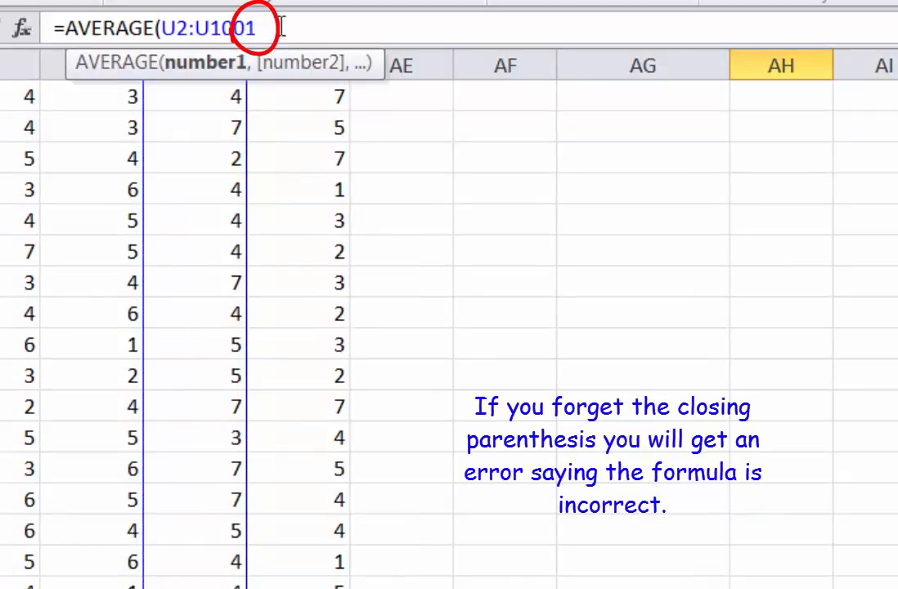
{"action": "type", "text": ")"}
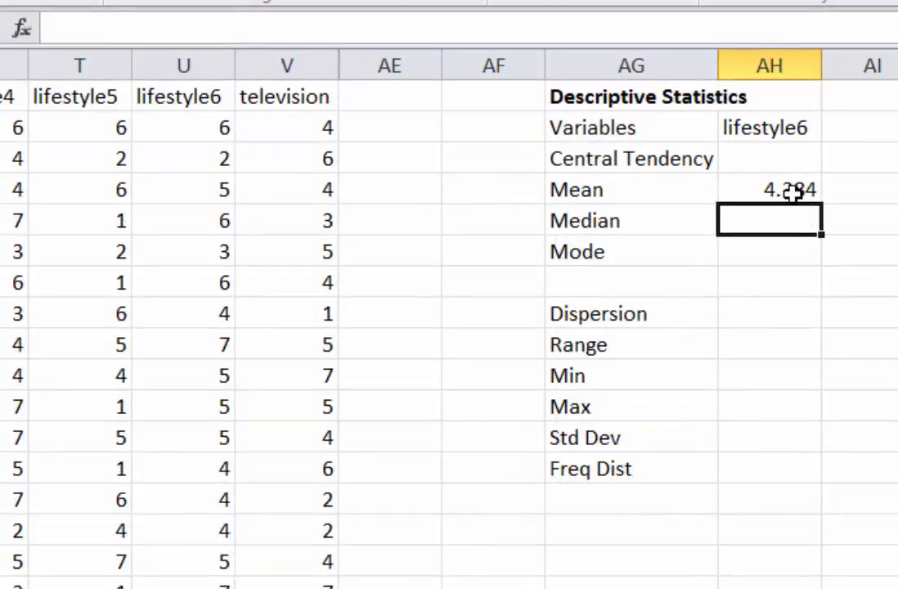
{"action": "left_click", "coordinate": [791, 190]}
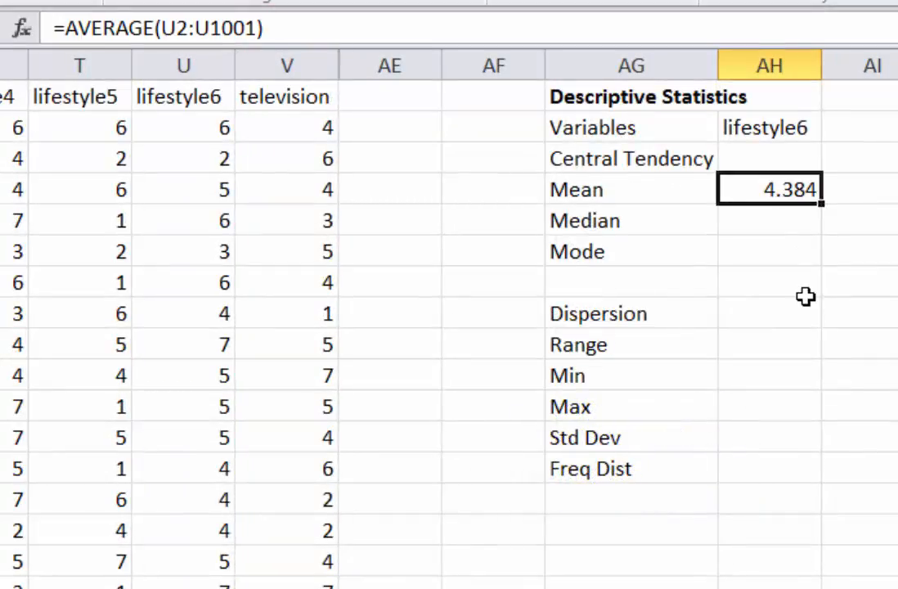
- Calculate the lifestyle6 median in AH5 with the formula =MEDIAN(U2:U1001)
{"action": "left_click", "coordinate": [768, 220]}
{"action": "type", "text": "="}
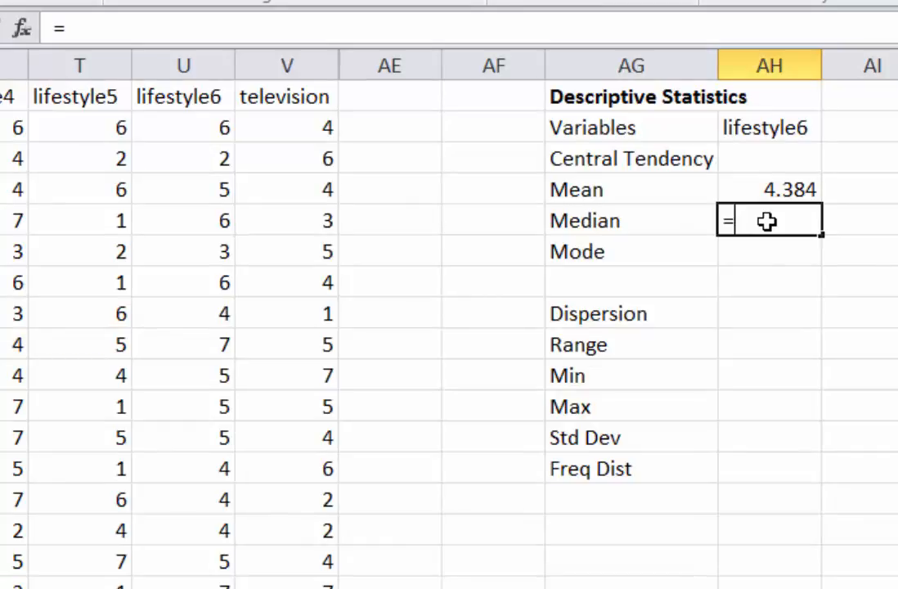
{"action": "type", "text": "med"}
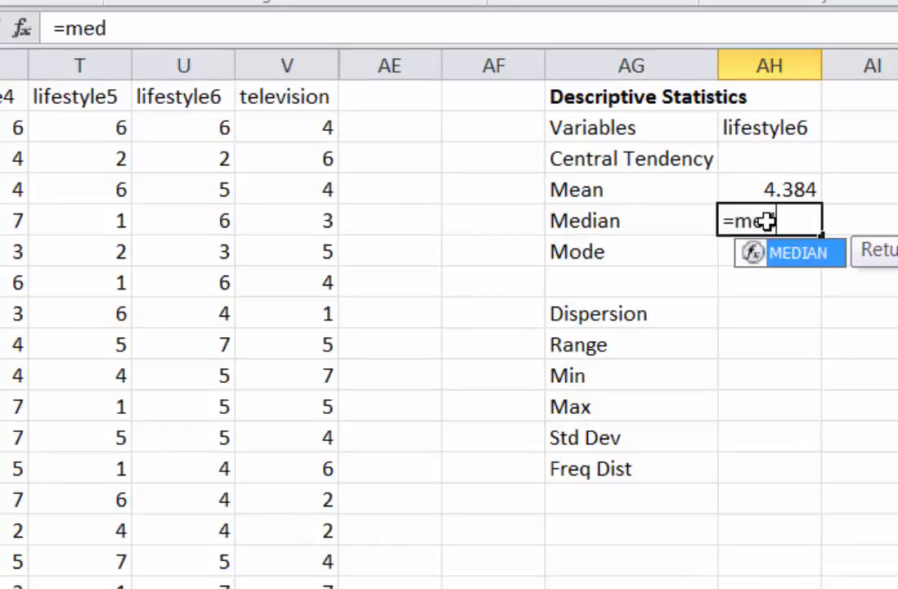
{"action": "double_click", "coordinate": [822, 261]}
{"action": "left_click", "coordinate": [185, 123]}
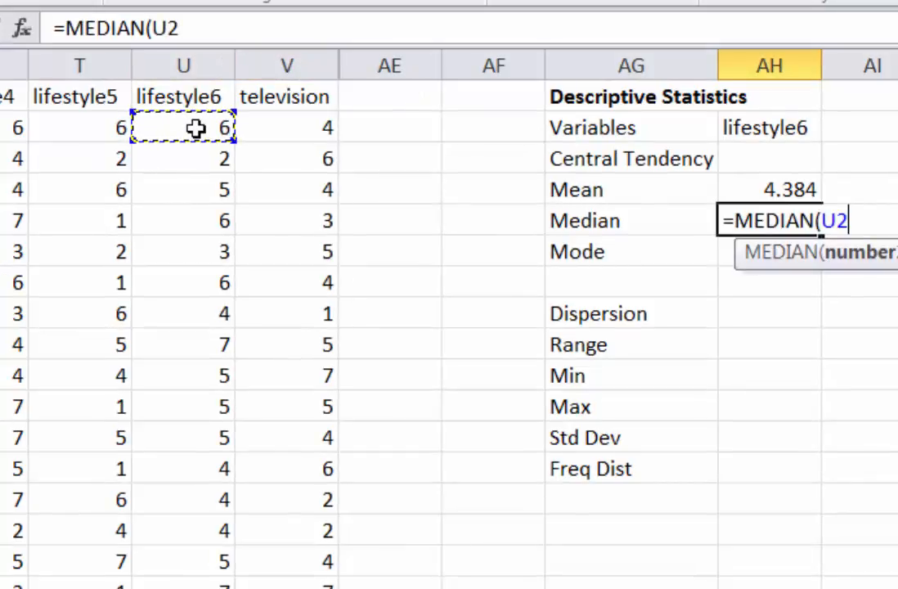
{"action": "key", "text": "ctrl+shift+Down"}
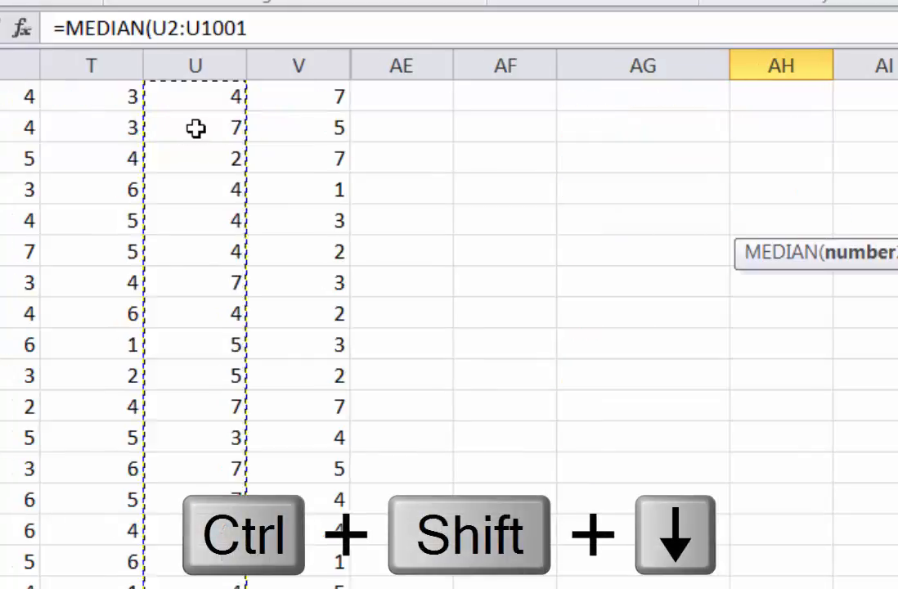
{"action": "left_click", "coordinate": [258, 30]}
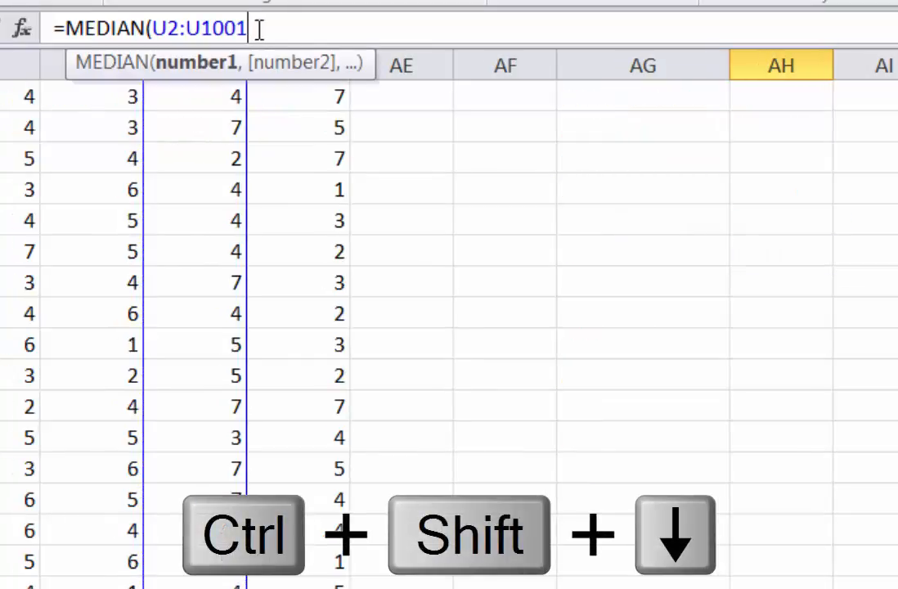
{"action": "type", "text": ")"}
{"action": "key", "text": "Return"}
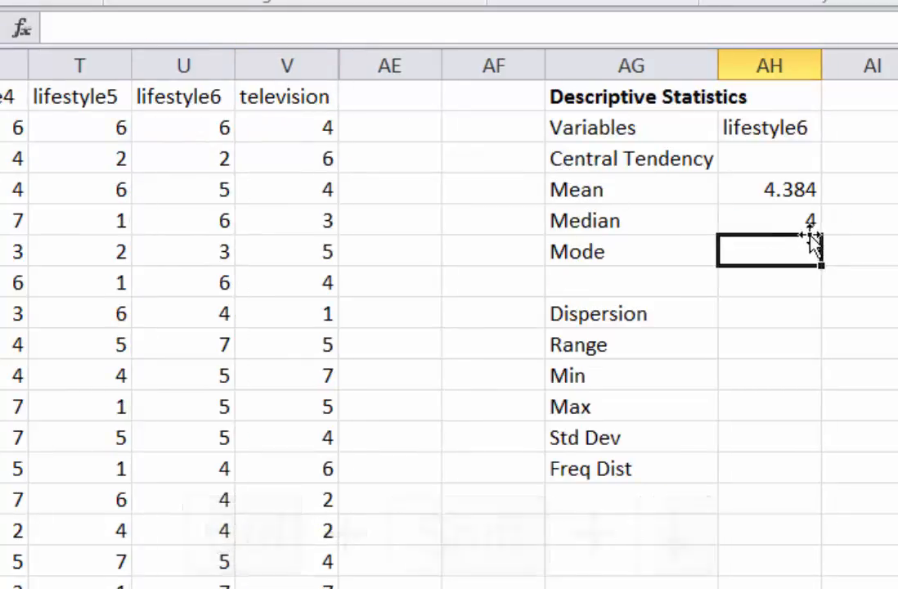
- Copy only the range and closing parenthesis, U2:U1001), from the median formula in AH5
{"action": "left_click", "coordinate": [770, 222]}
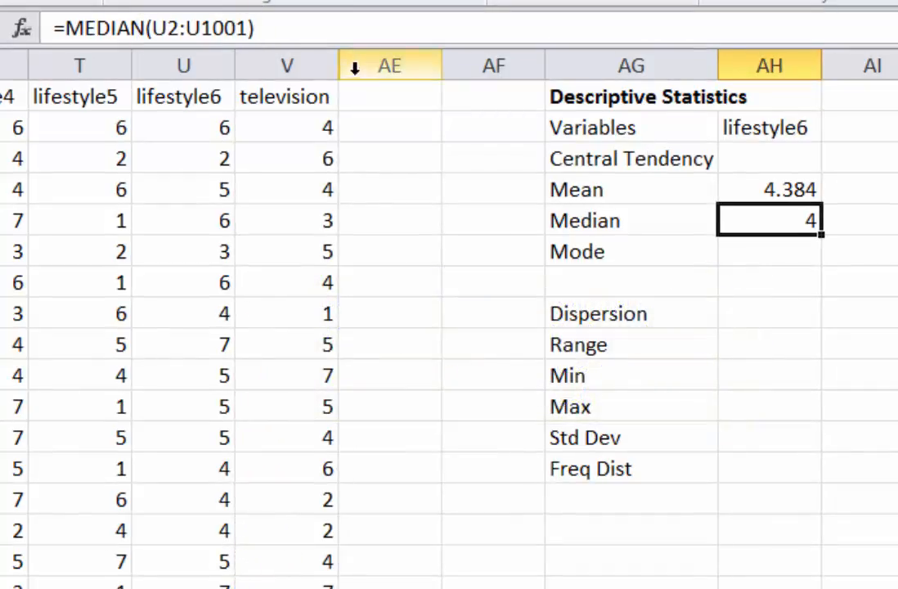
{"action": "left_click_drag", "start_coordinate": [256, 27], "coordinate": [152, 27]}
{"action": "key", "text": "ctrl+c"}
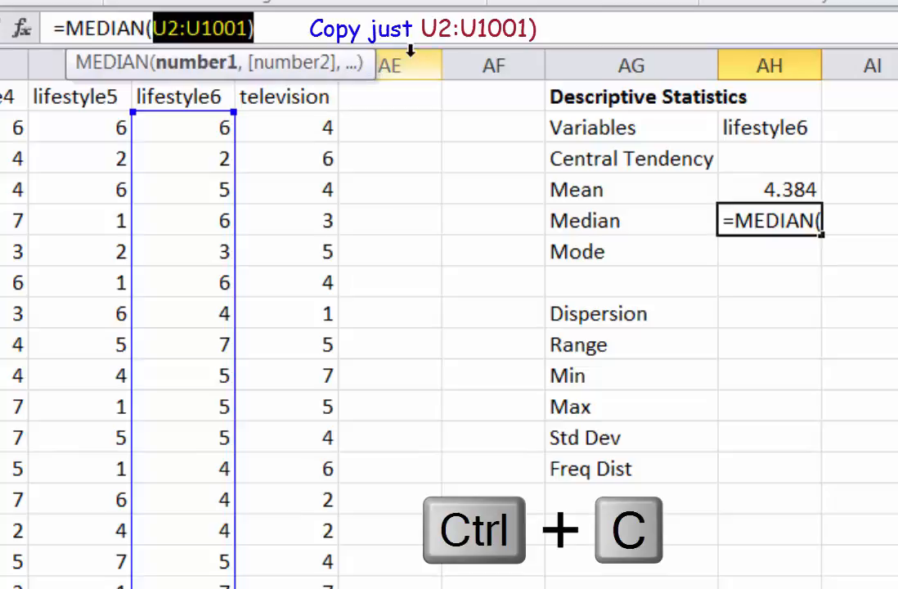
- Calculate the lifestyle6 mode in AH6 with the formula =MODE.MULT(U2:U1001), reusing the copied range
{"action": "key", "text": "Return"}
{"action": "type", "text": "="}
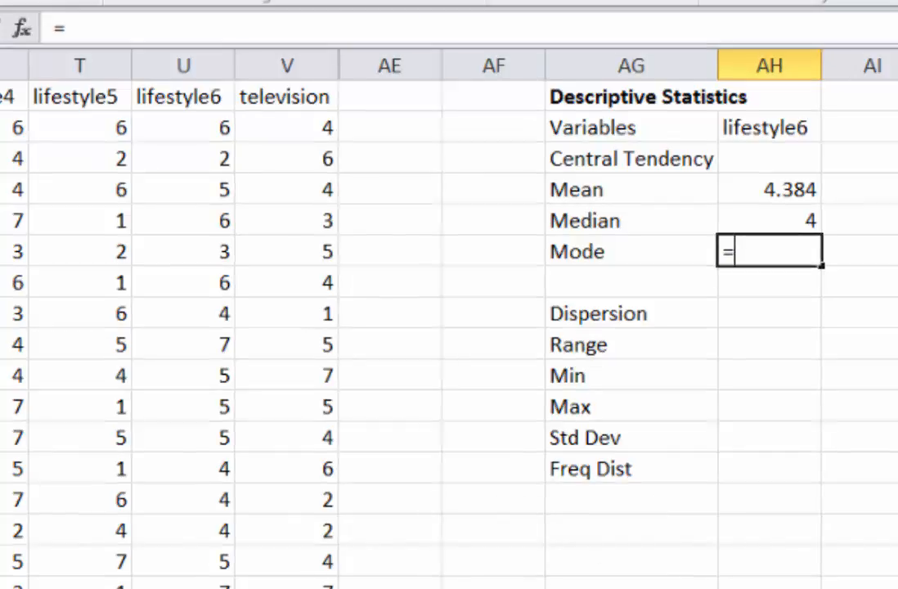
{"action": "type", "text": "mod"}
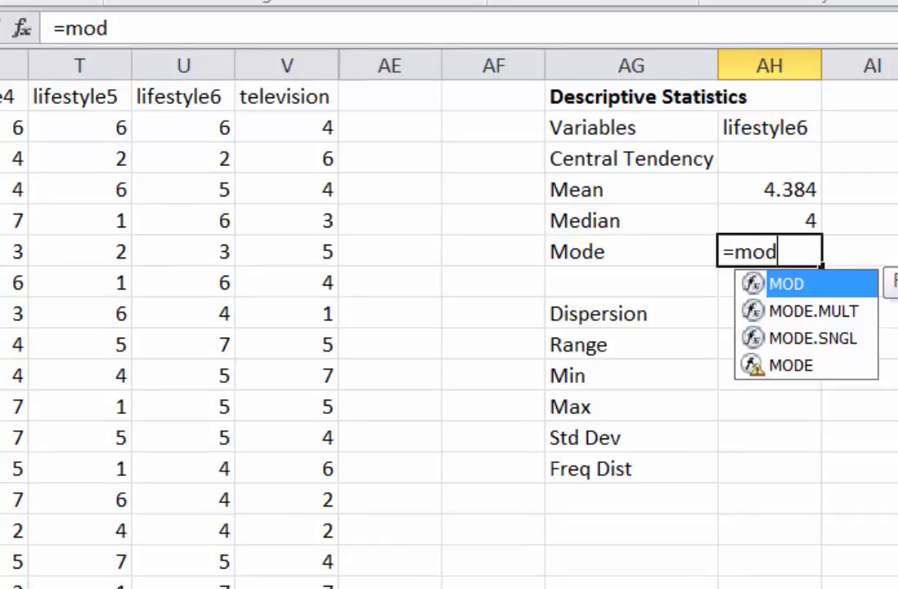
{"action": "type", "text": "e"}
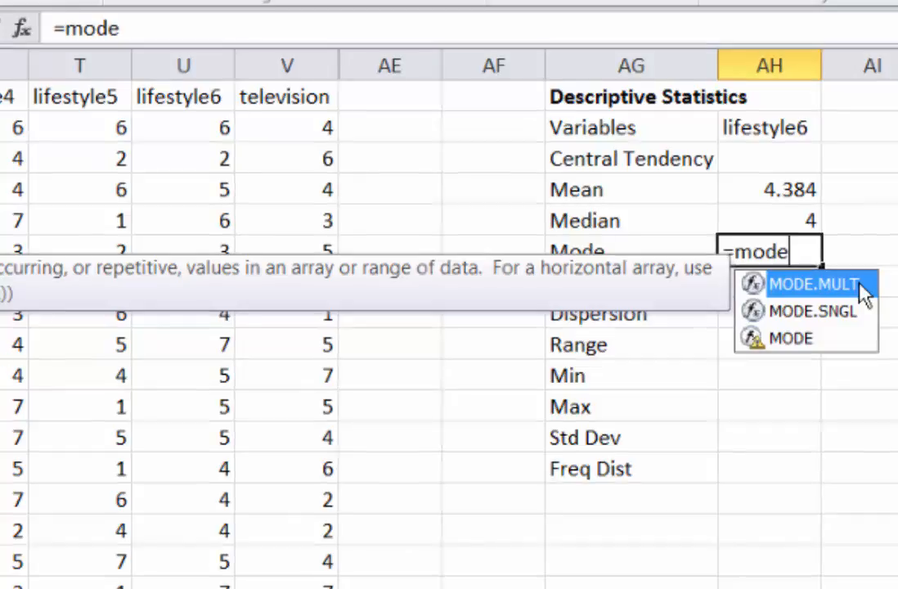
{"action": "double_click", "coordinate": [865, 286]}
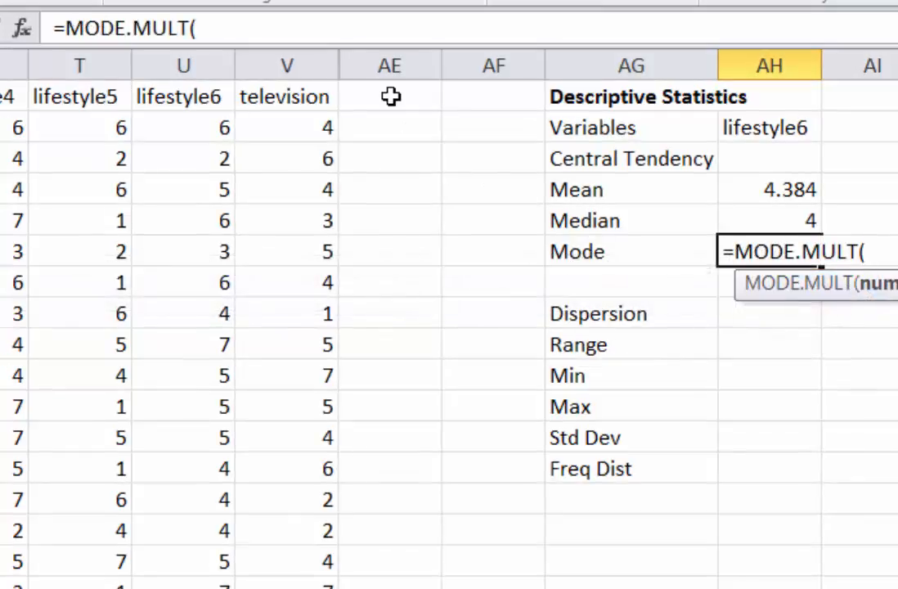
{"action": "left_click", "coordinate": [224, 28]}
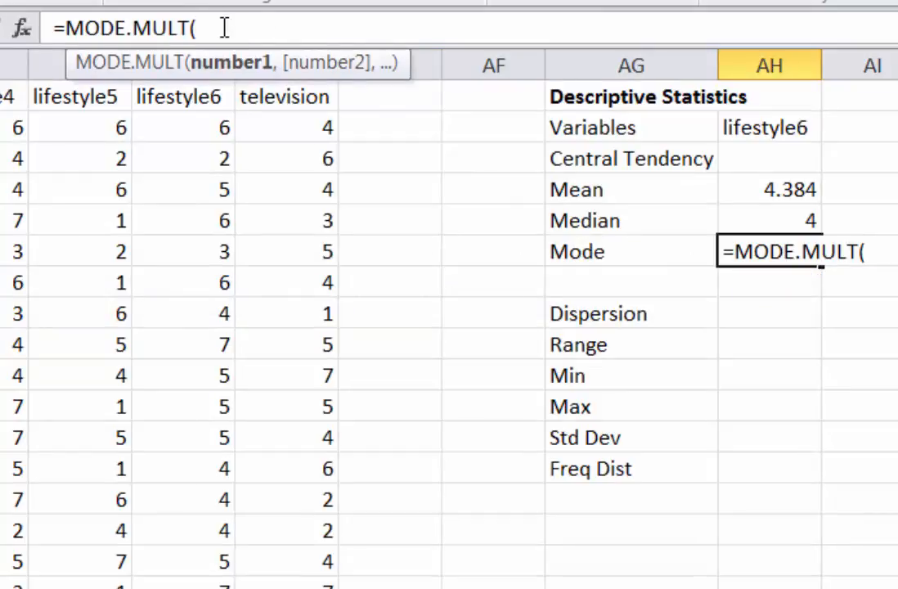
{"action": "right_click", "coordinate": [224, 28]}
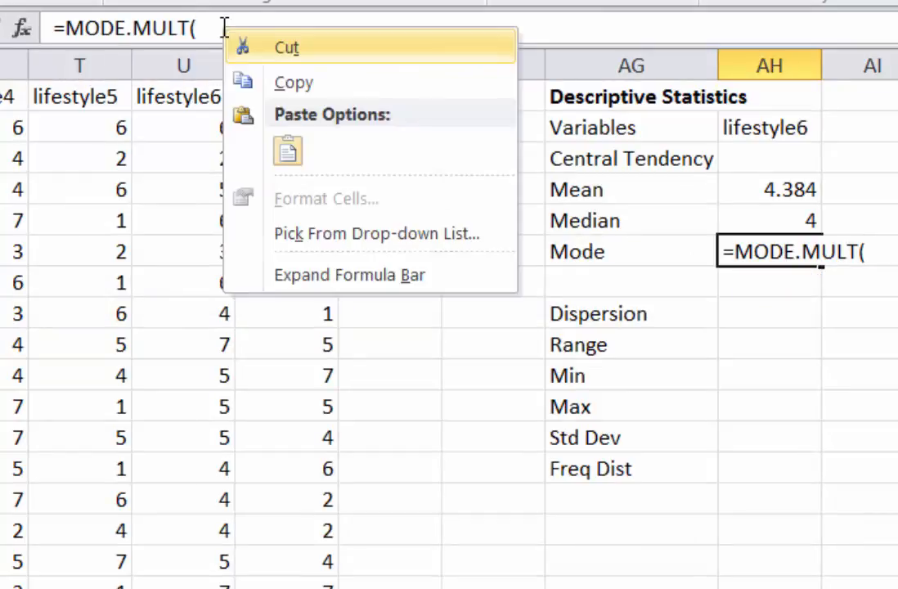
{"action": "left_click", "coordinate": [288, 152]}
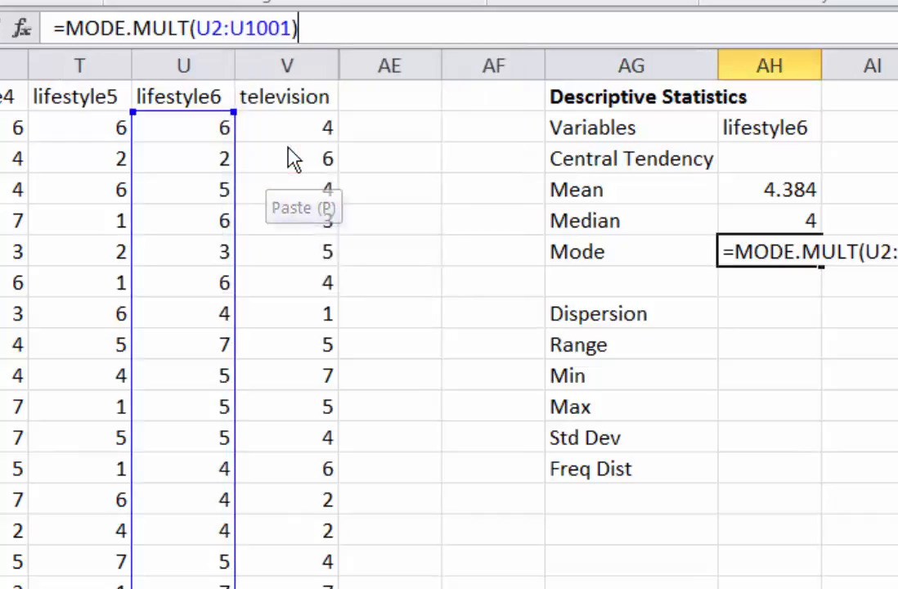
{"action": "key", "text": "Return"}
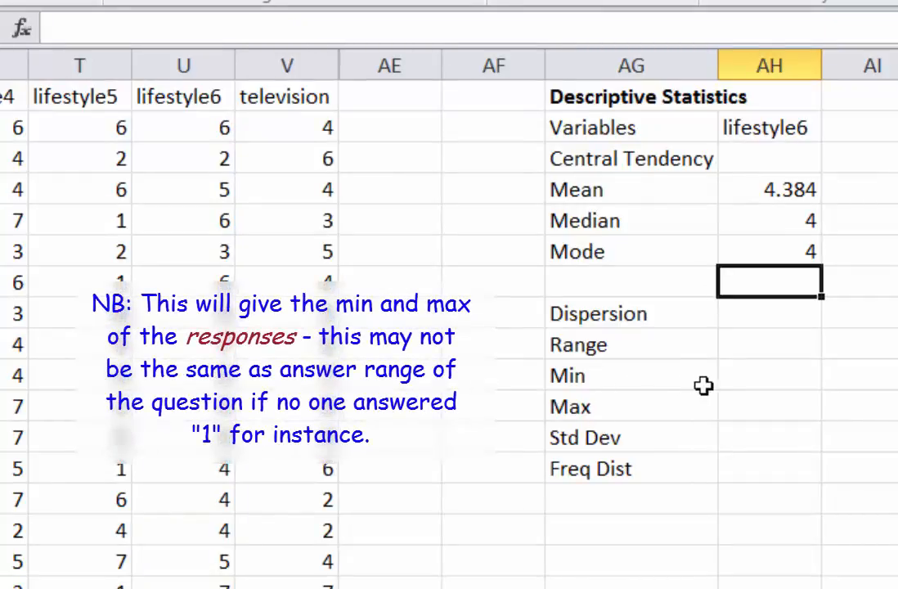
- Calculate the lifestyle6 minimum in AH10 with the formula =MIN(U2:U1001), reusing the copied range
{"action": "left_click", "coordinate": [749, 374]}
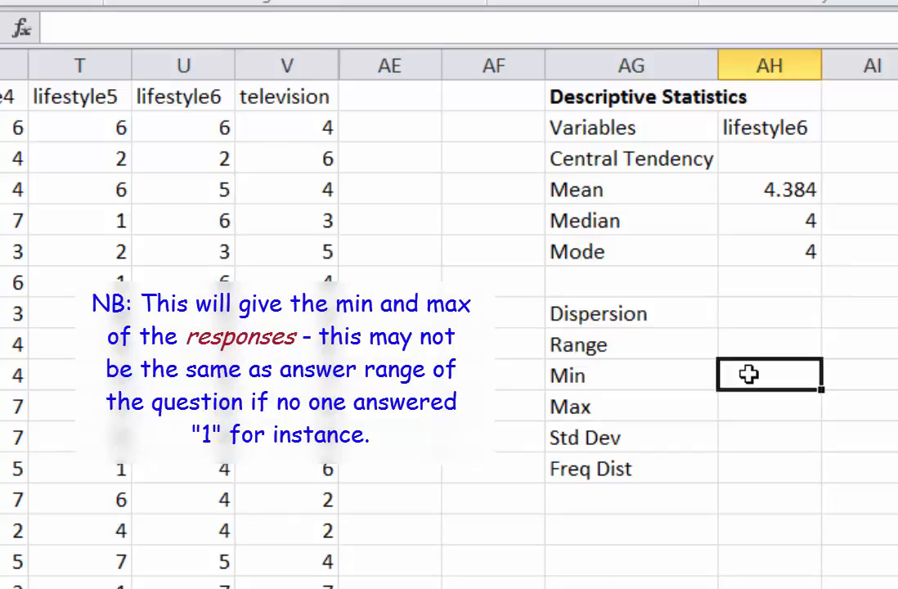
{"action": "type", "text": "="}
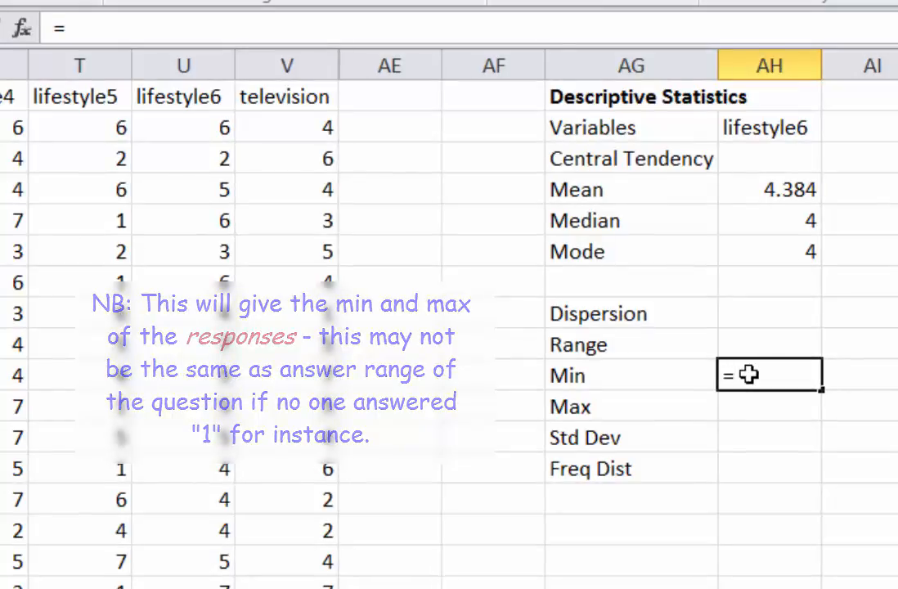
{"action": "type", "text": "min"}
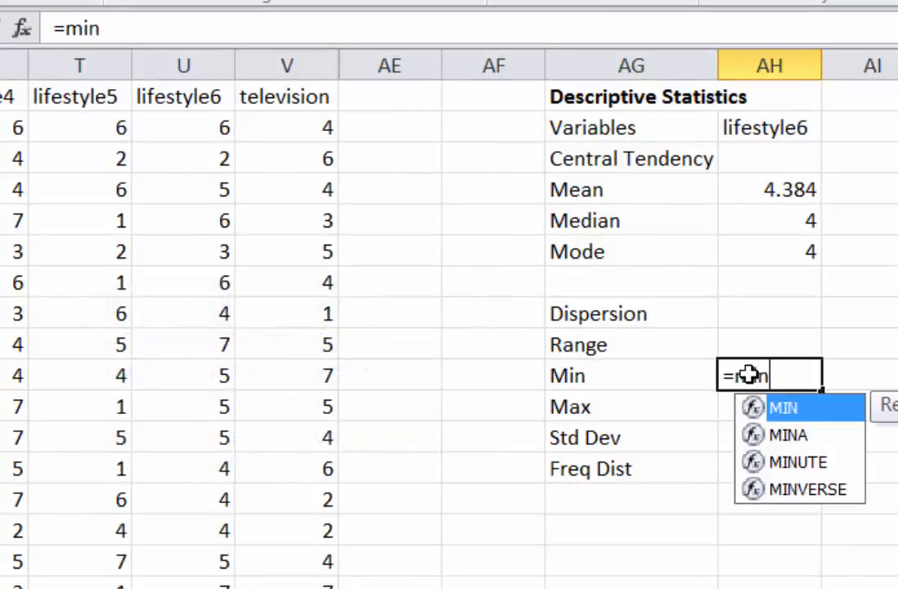
{"action": "key", "text": "Tab"}
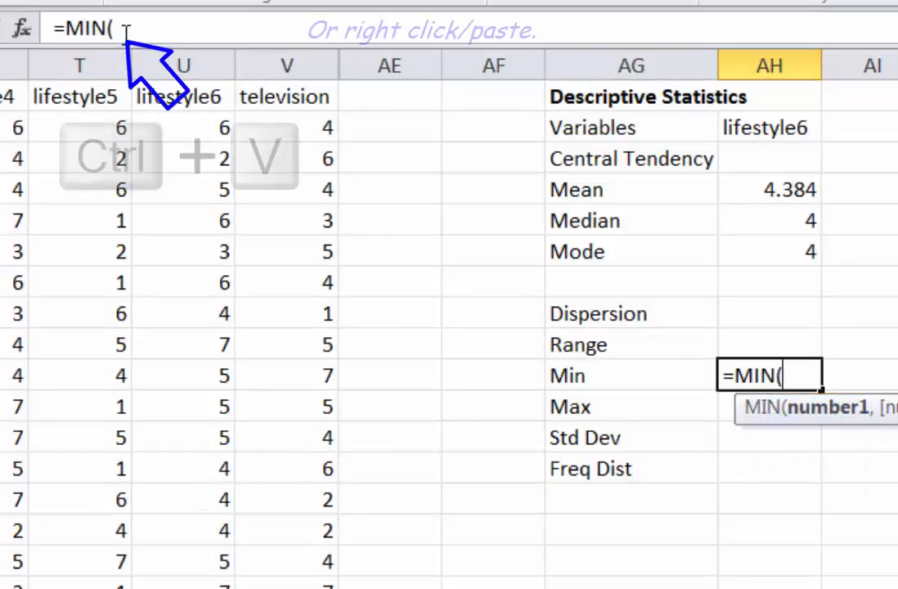
{"action": "left_click", "coordinate": [123, 31]}
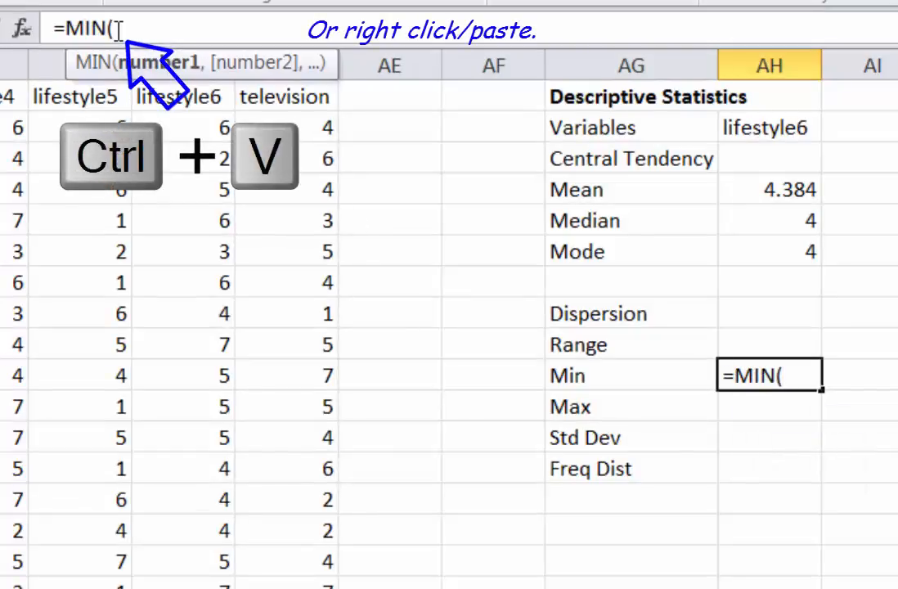
{"action": "key", "text": "ctrl+v"}
{"action": "key", "text": "Return"}
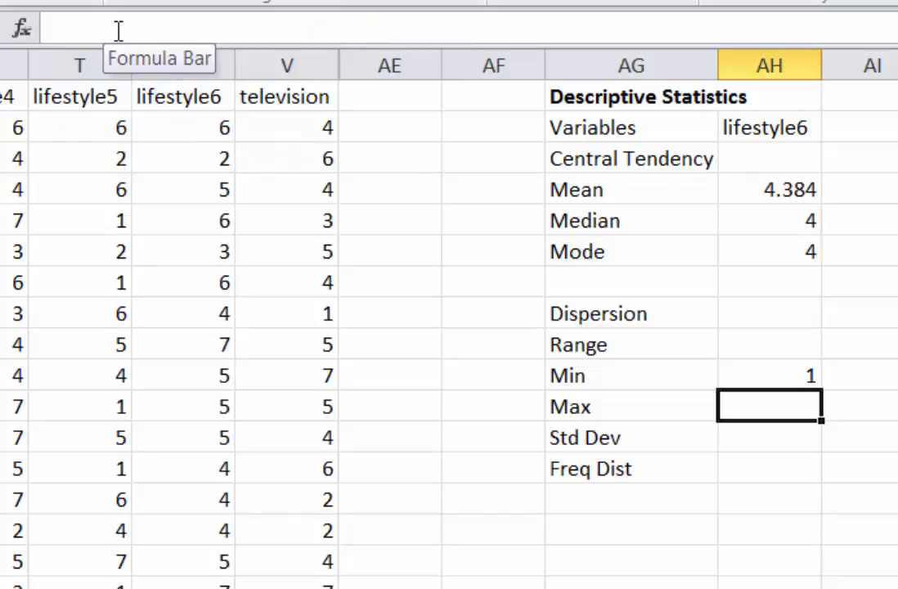
- Calculate the lifestyle6 maximum in AH11 with the formula =MAX(U2:U1001)
{"action": "type", "text": "="}
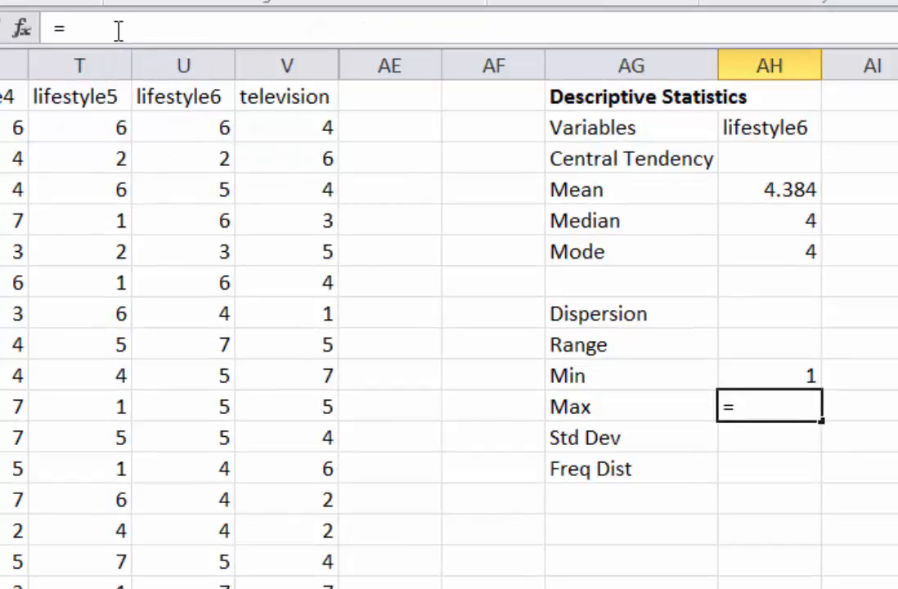
{"action": "type", "text": "max"}
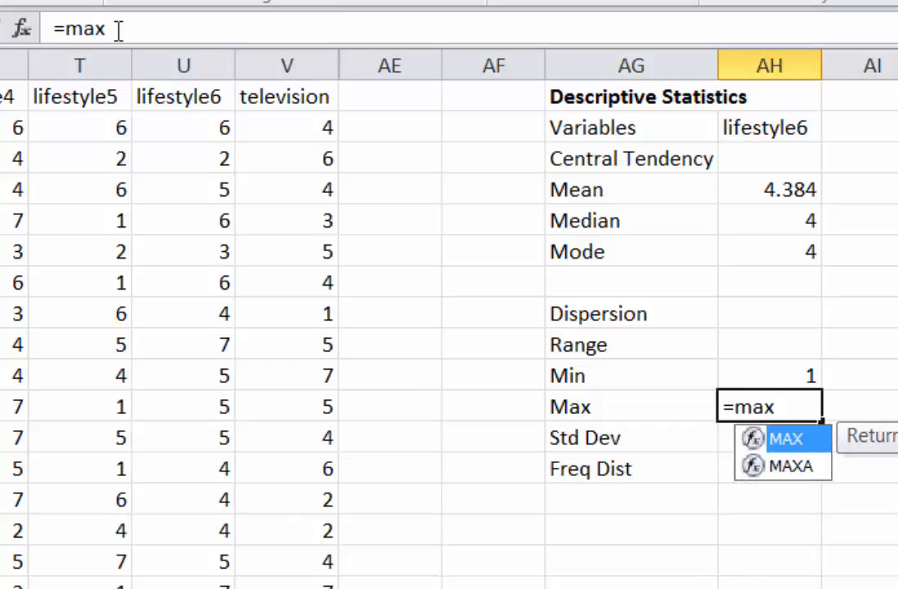
{"action": "key", "text": "Tab"}
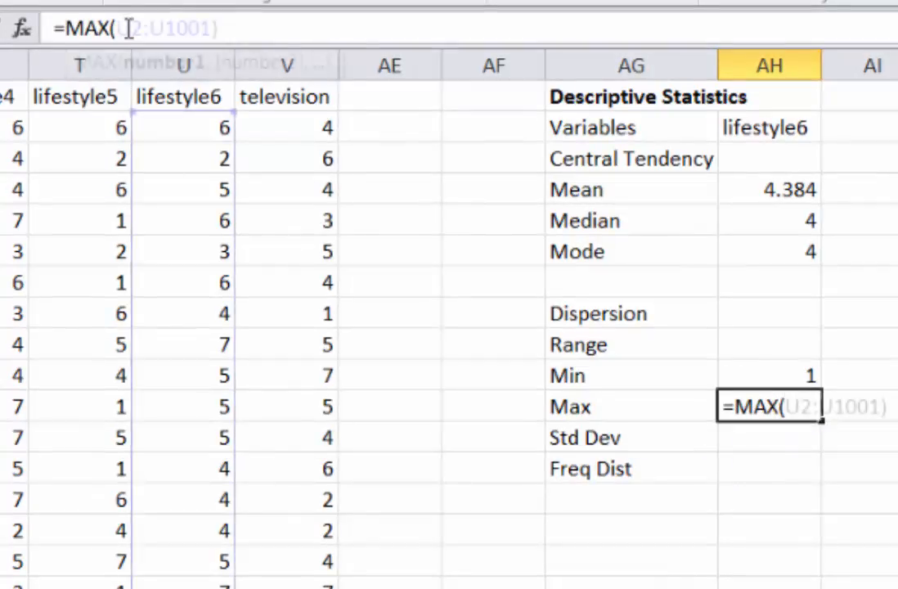
{"action": "key", "text": "Return"}
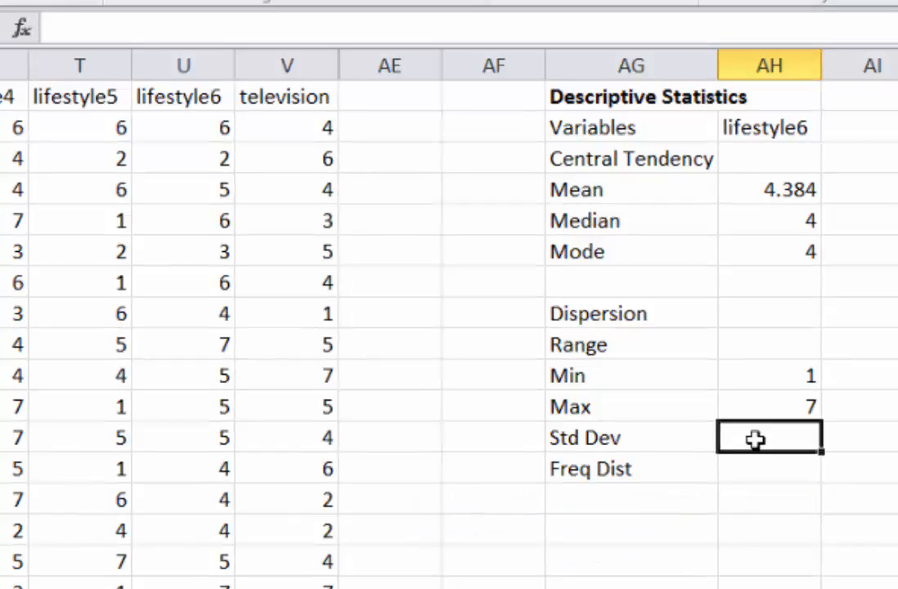
- Calculate the sample standard deviation of lifestyle6 in AH12 with the formula =STDEV.S(U2:U1001)
{"action": "type", "text": "=sta"}
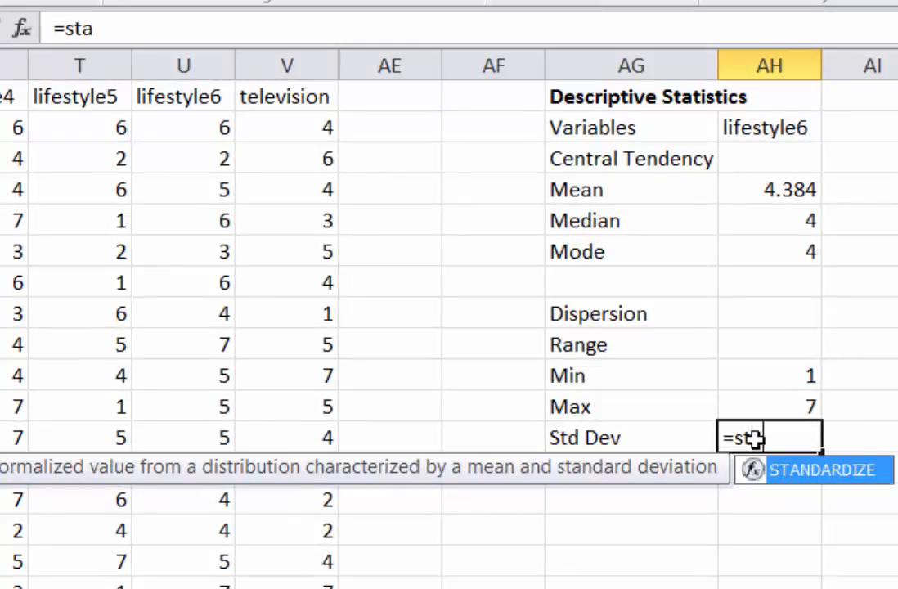
{"action": "type", "text": "n"}
{"action": "key", "text": "BackSpace"}
{"action": "key", "text": "BackSpace"}
{"action": "type", "text": "d"}
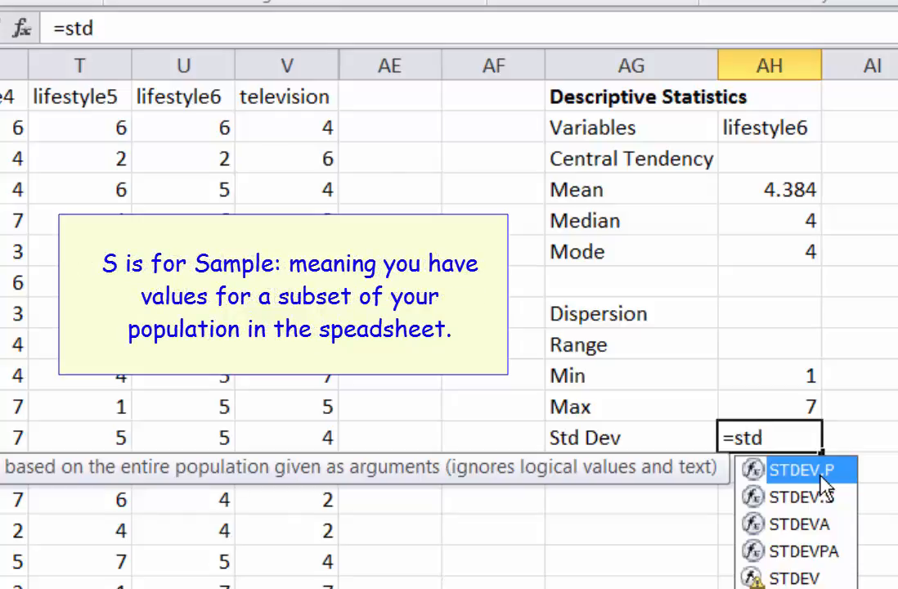
{"action": "left_click", "coordinate": [820, 496]}
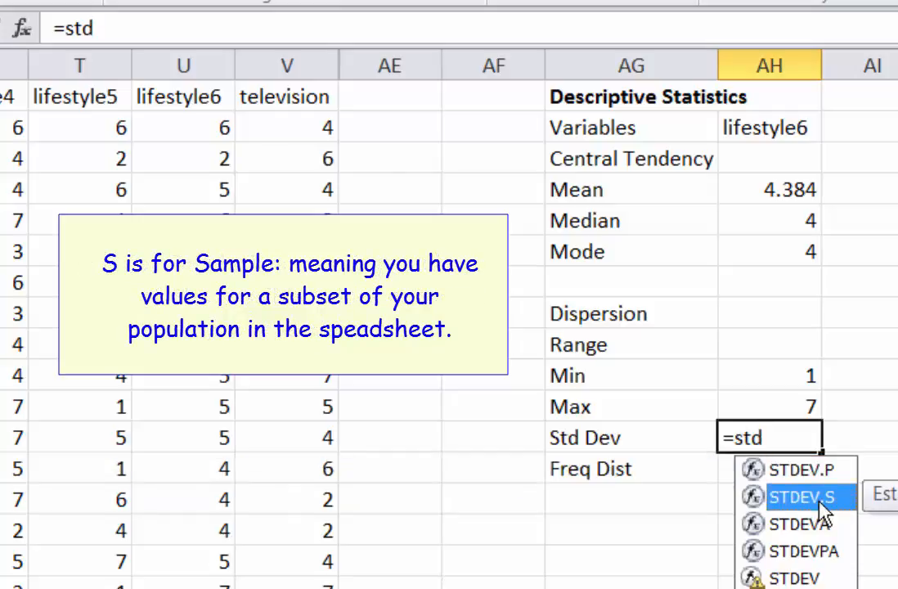
{"action": "key", "text": "Return"}
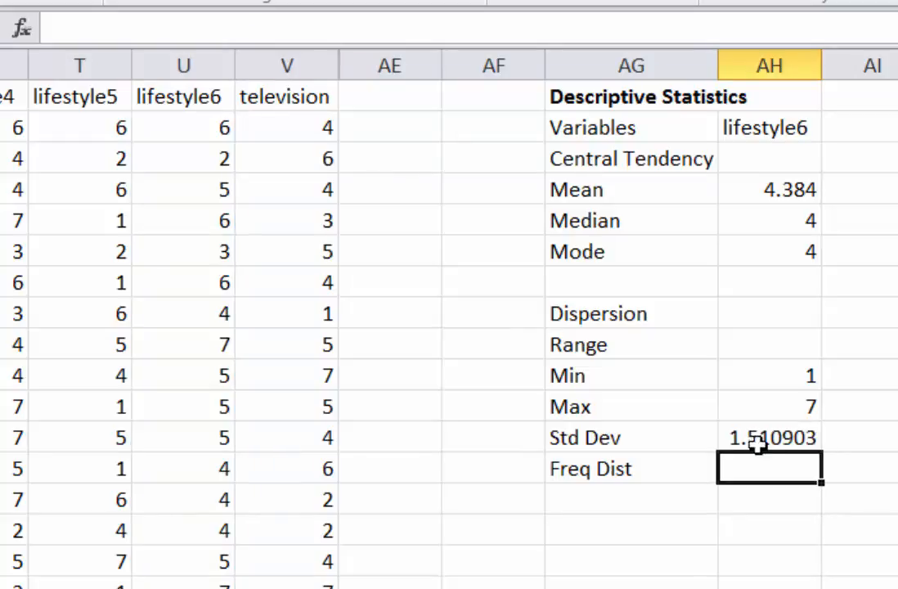
- Reduce the standard deviation in AH12 and the mean in AH4 to two decimal places
{"action": "left_click", "coordinate": [780, 439]}
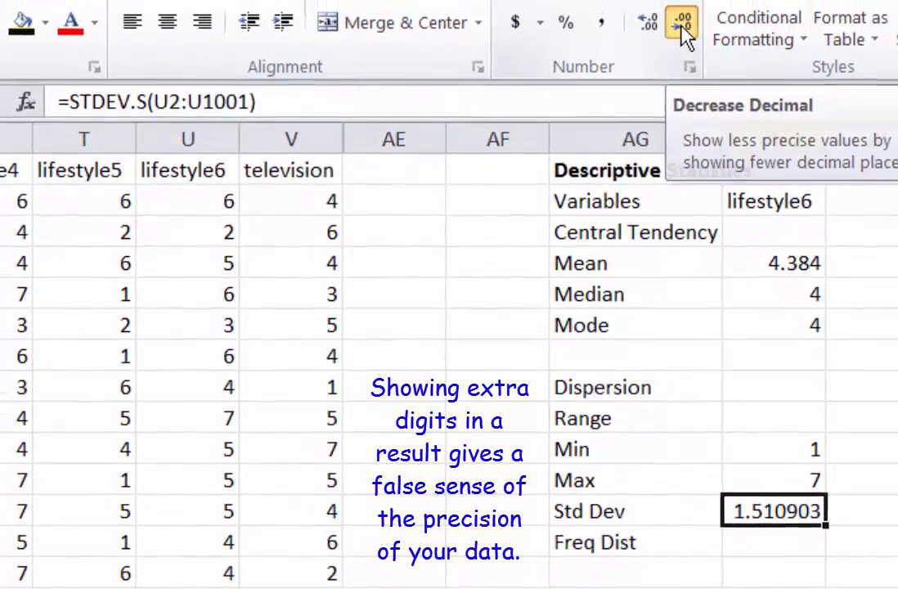
{"action": "left_click", "coordinate": [683, 24]}
{"action": "left_click", "coordinate": [682, 24]}
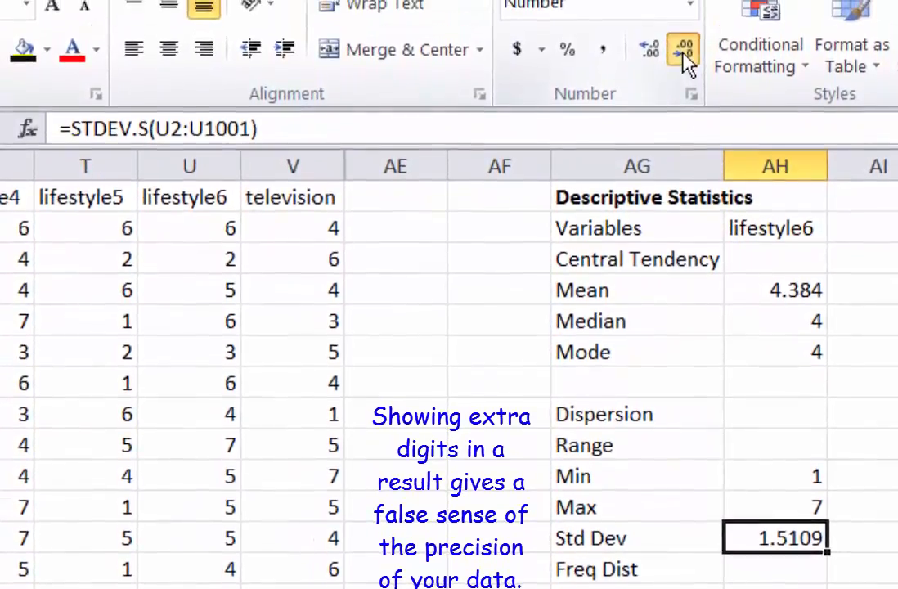
{"action": "left_click", "coordinate": [683, 25]}
{"action": "left_click", "coordinate": [682, 24]}
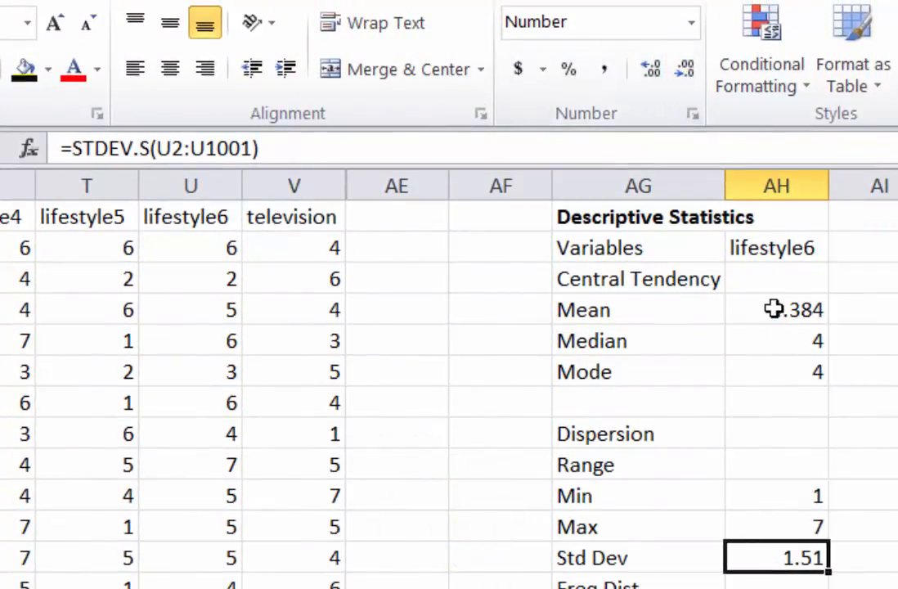
{"action": "left_click", "coordinate": [774, 310]}
{"action": "left_click", "coordinate": [686, 70]}
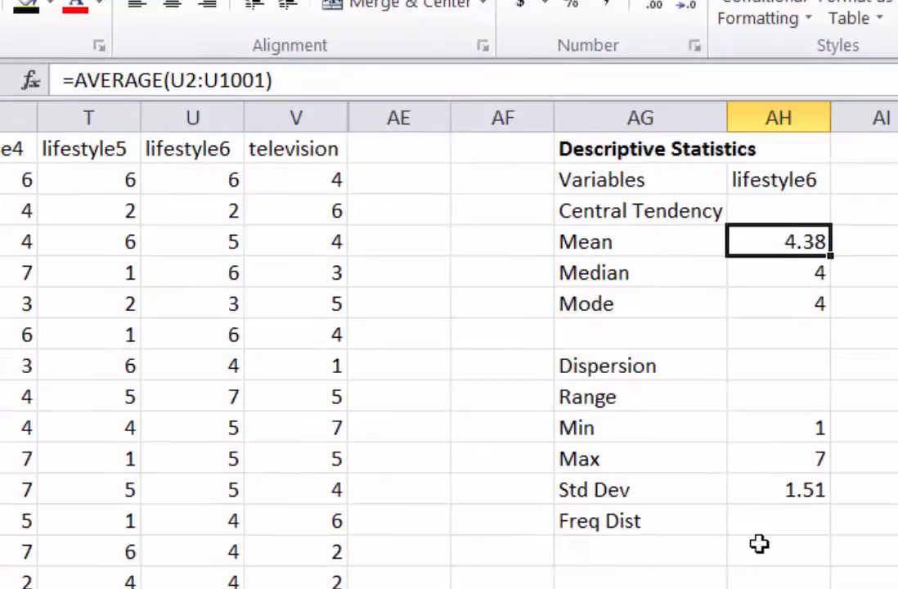
- Mark the Range label with an asterisk and add the note *Based on responses in AG15
{"action": "left_click", "coordinate": [757, 588]}
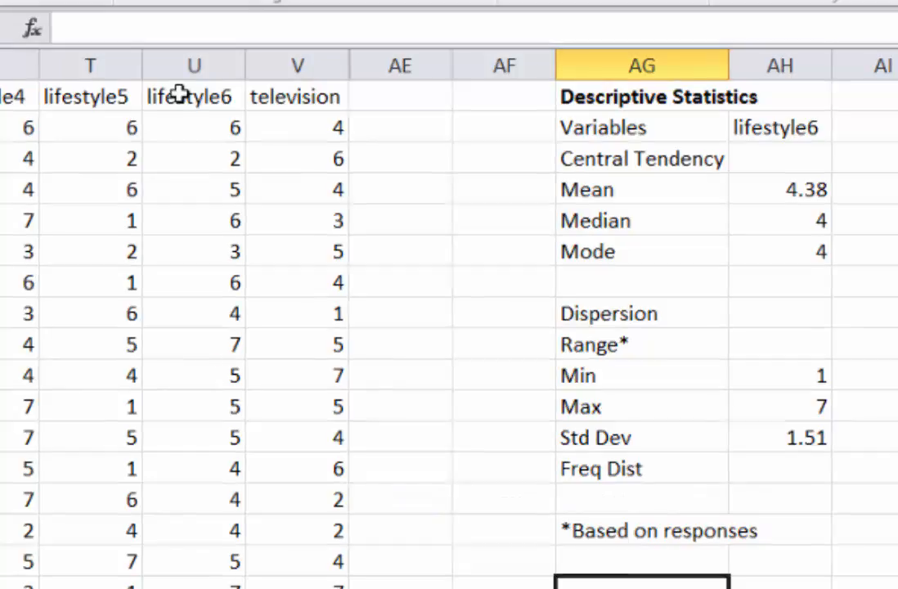
- Create a PivotChart with its PivotTable on a new worksheet from the entire lifestyle6 column U
{"action": "left_click", "coordinate": [179, 95]}
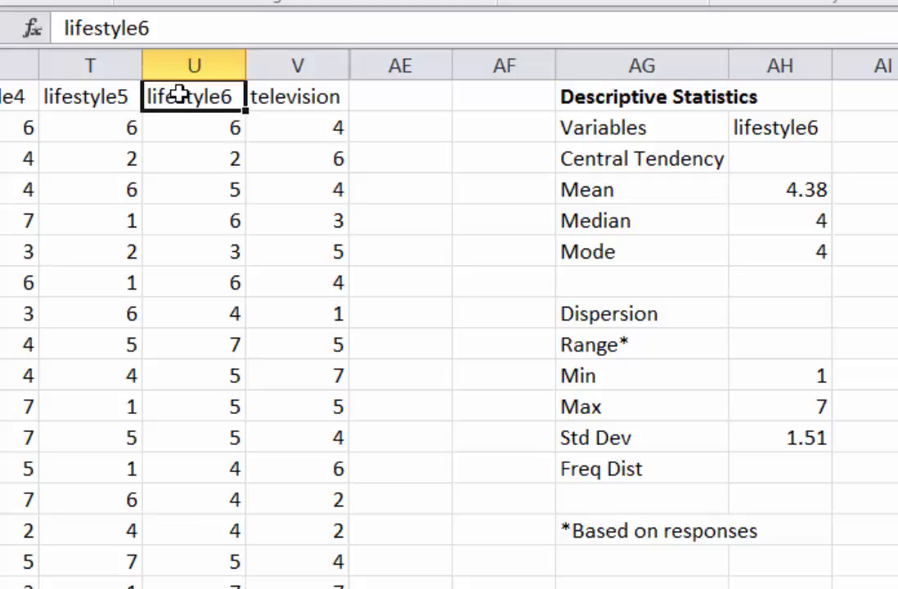
{"action": "key", "text": "ctrl+shift+Down"}
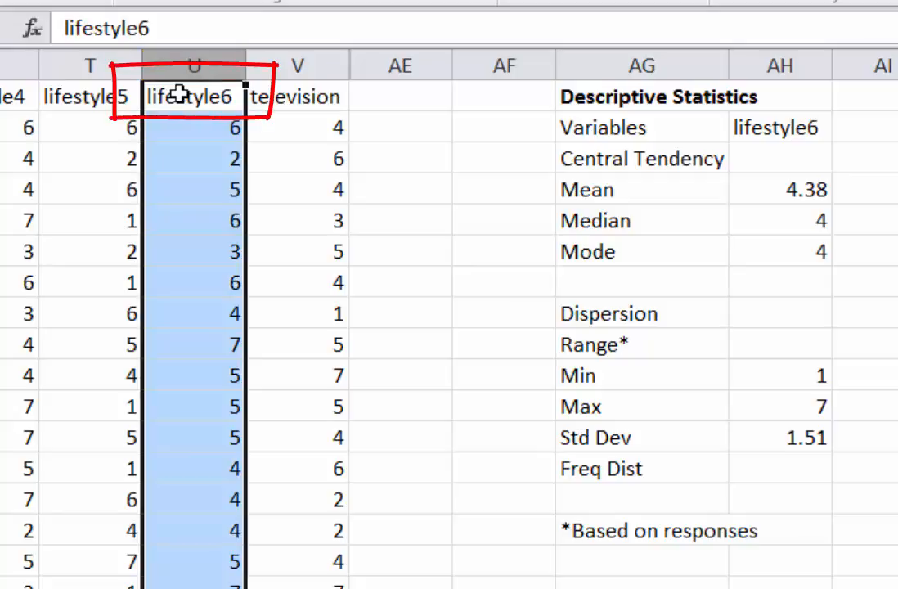
{"action": "key", "text": "ctrl+space"}
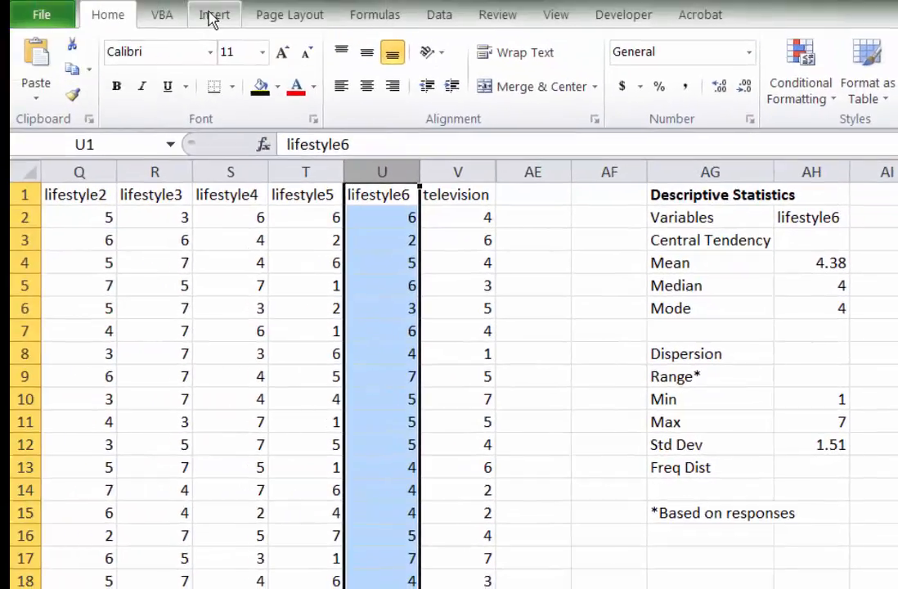
{"action": "left_click", "coordinate": [214, 16]}
{"action": "left_click", "coordinate": [41, 99]}
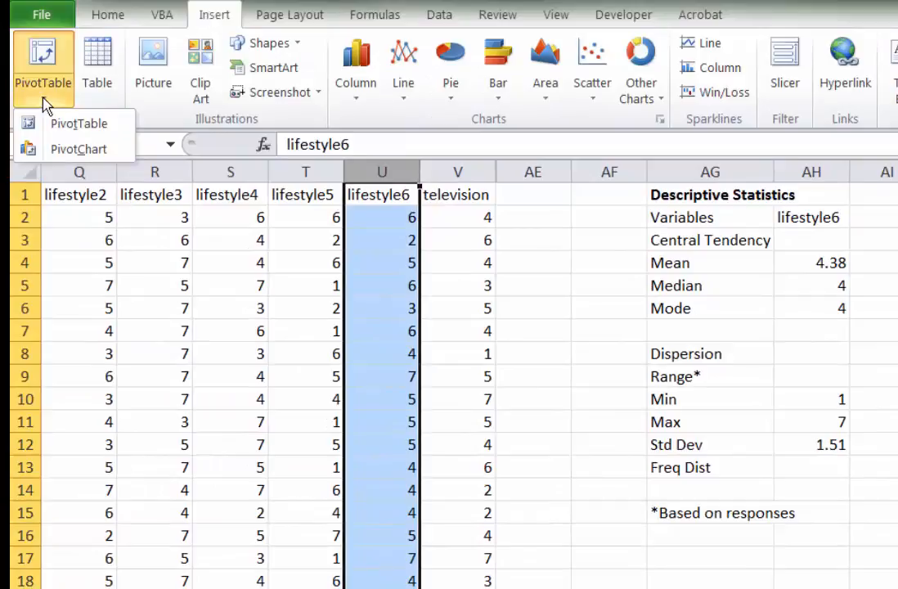
{"action": "left_click", "coordinate": [64, 149]}
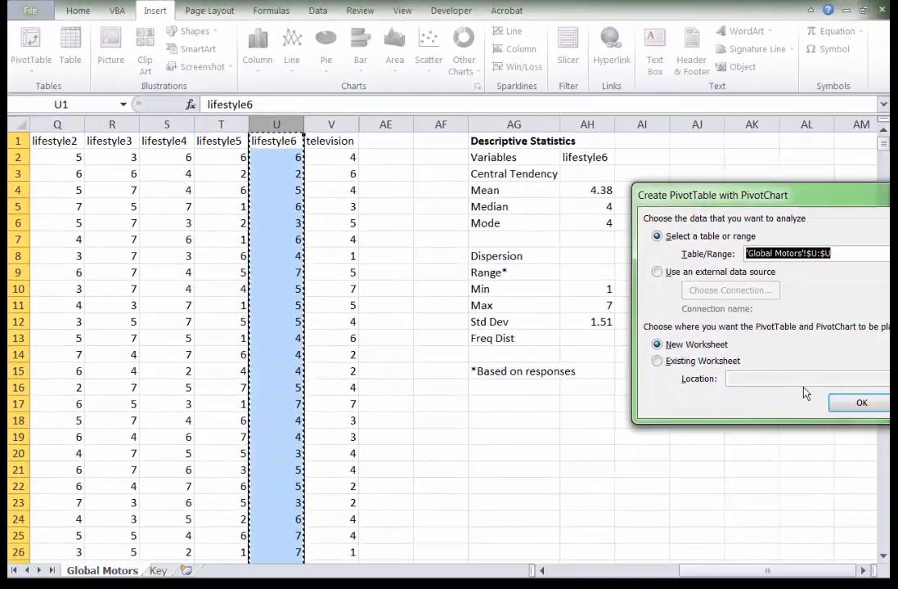
{"action": "left_click", "coordinate": [855, 402]}
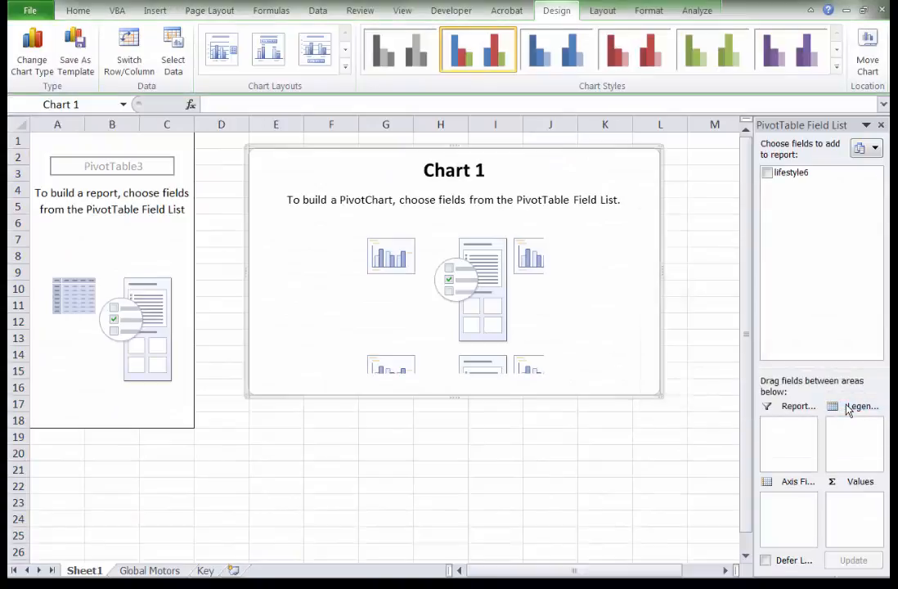
- Use lifestyle6 as both the axis field and the values field, counting the responses per answer
{"action": "left_click", "coordinate": [769, 174]}
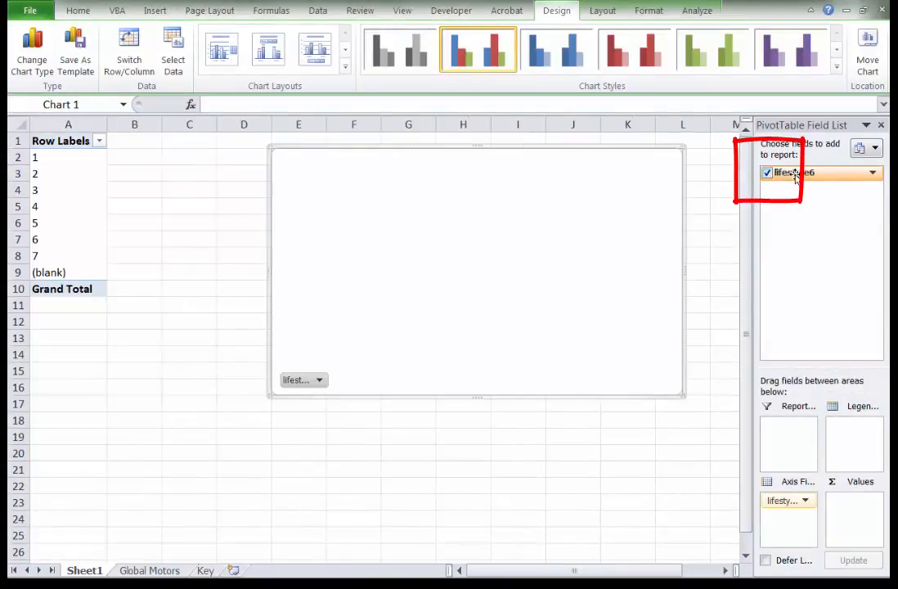
{"action": "left_click_drag", "start_coordinate": [795, 177], "coordinate": [854, 514]}
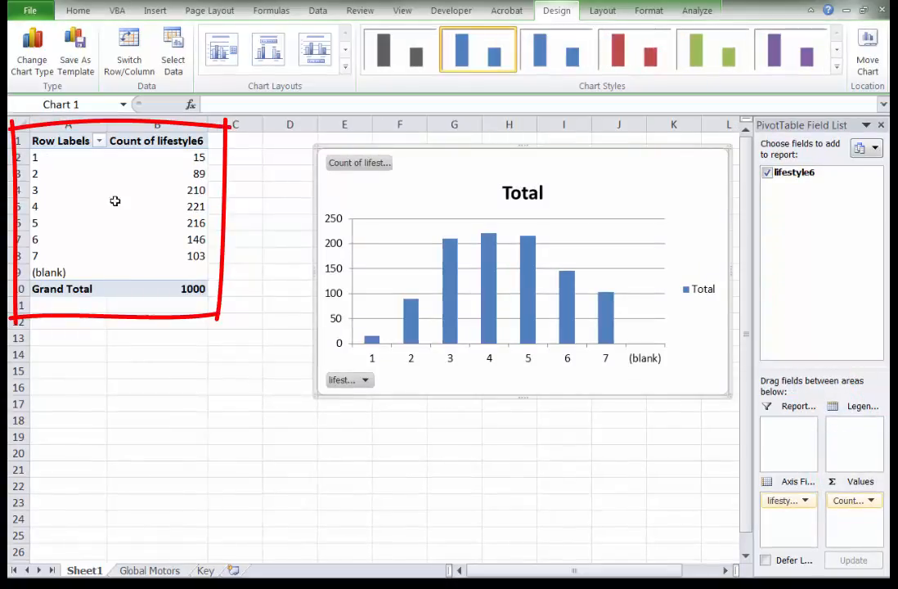
- Copy the whole lifestyle6 PivotTable and paste it as values at AG17 on the Global Motors sheet
{"action": "mouse_move", "coordinate": [175, 257]}
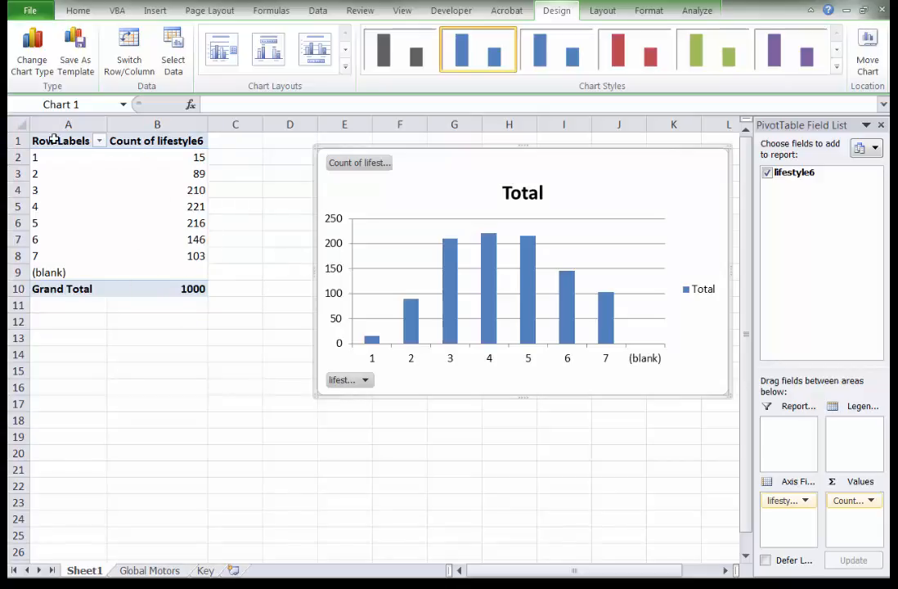
{"action": "left_click_drag", "start_coordinate": [50, 140], "coordinate": [150, 286]}
{"action": "right_click", "coordinate": [130, 217]}
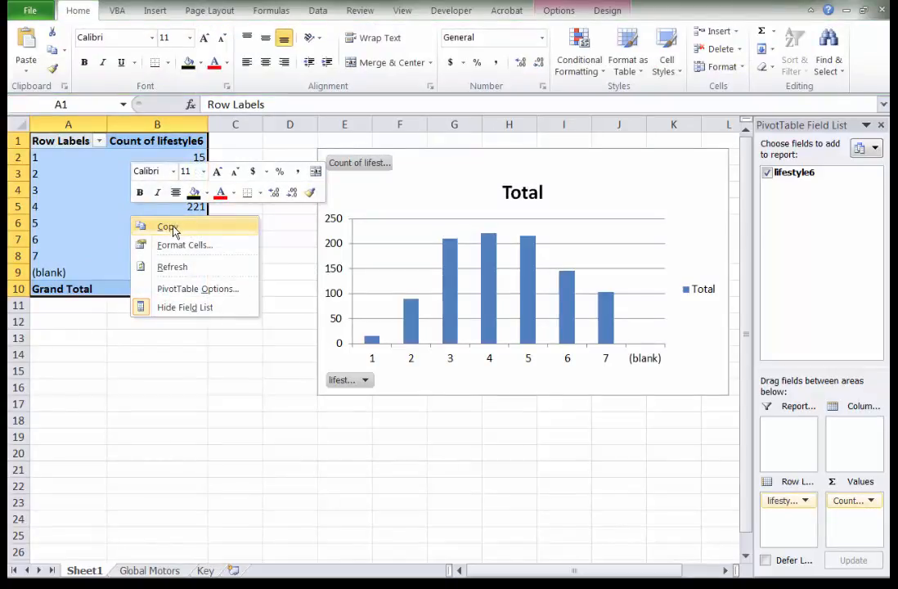
{"action": "left_click", "coordinate": [168, 227]}
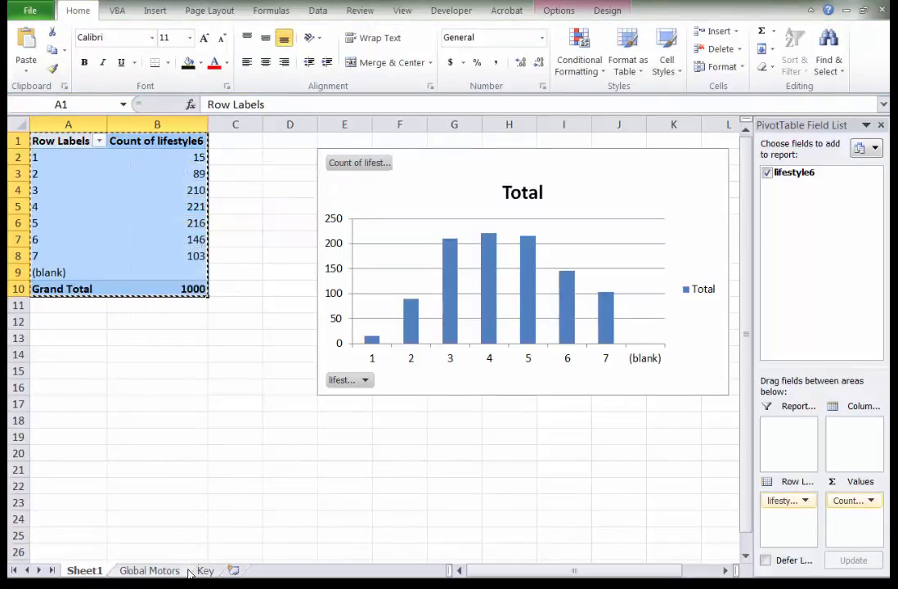
{"action": "left_click", "coordinate": [155, 570]}
{"action": "left_click", "coordinate": [497, 405]}
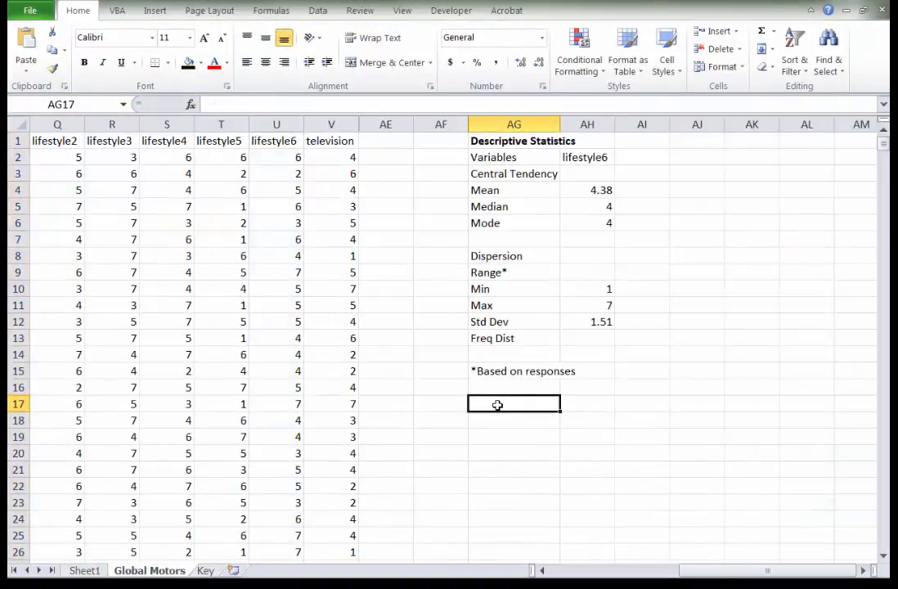
{"action": "right_click", "coordinate": [497, 405]}
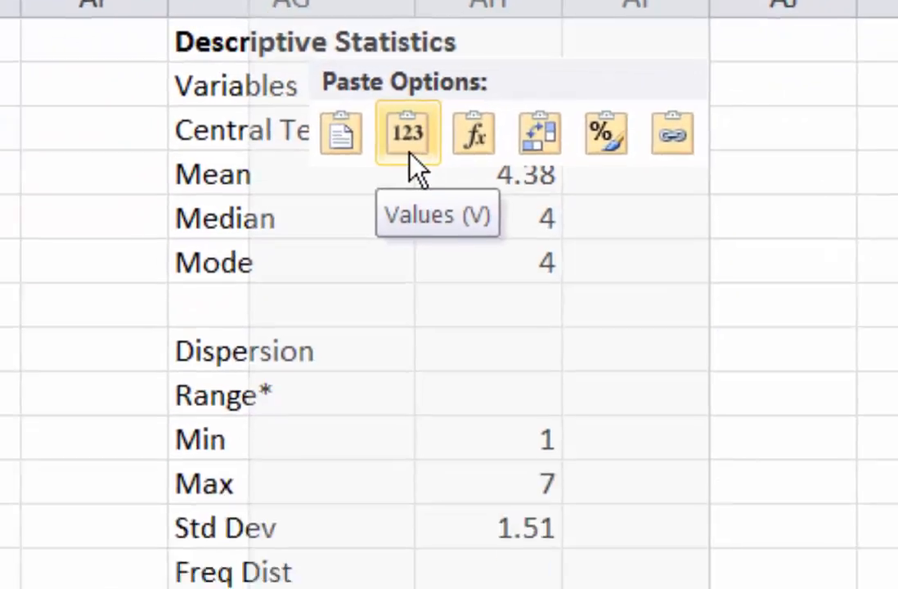
{"action": "left_click", "coordinate": [400, 233]}
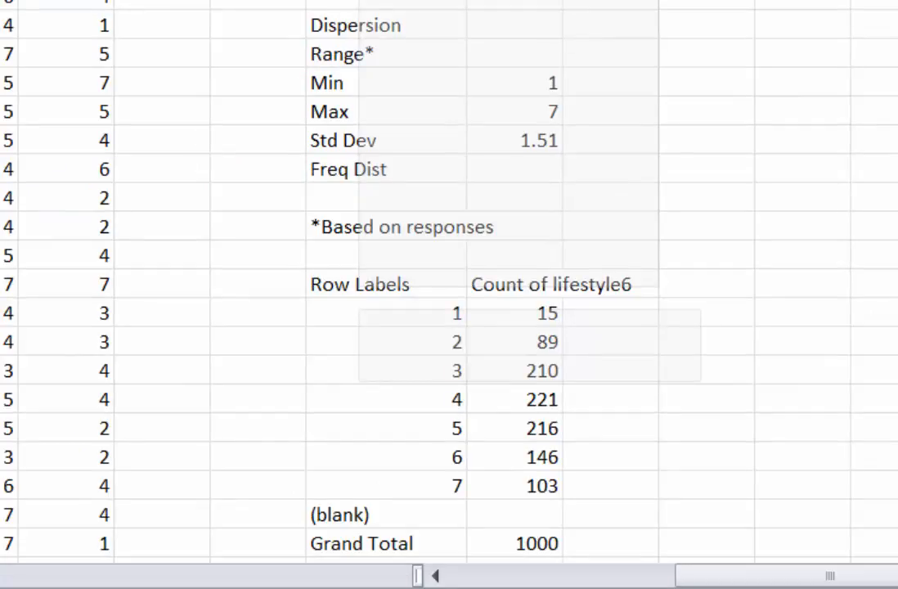
{"action": "left_click", "coordinate": [713, 343]}
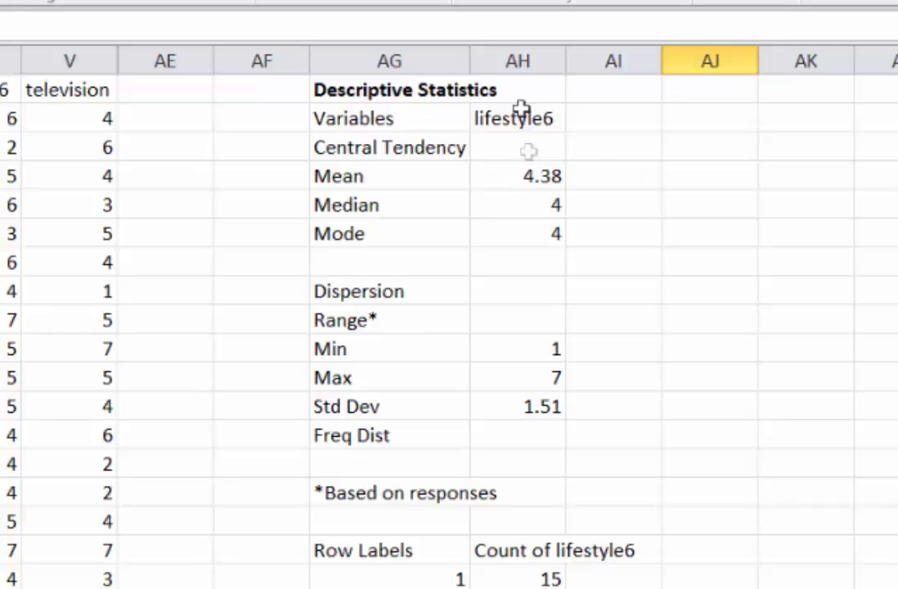
- Fill the lifestyle6 statistics formulas in AH2:AH12 across into column AI for the television variable
{"action": "left_click_drag", "start_coordinate": [521, 115], "coordinate": [524, 403]}
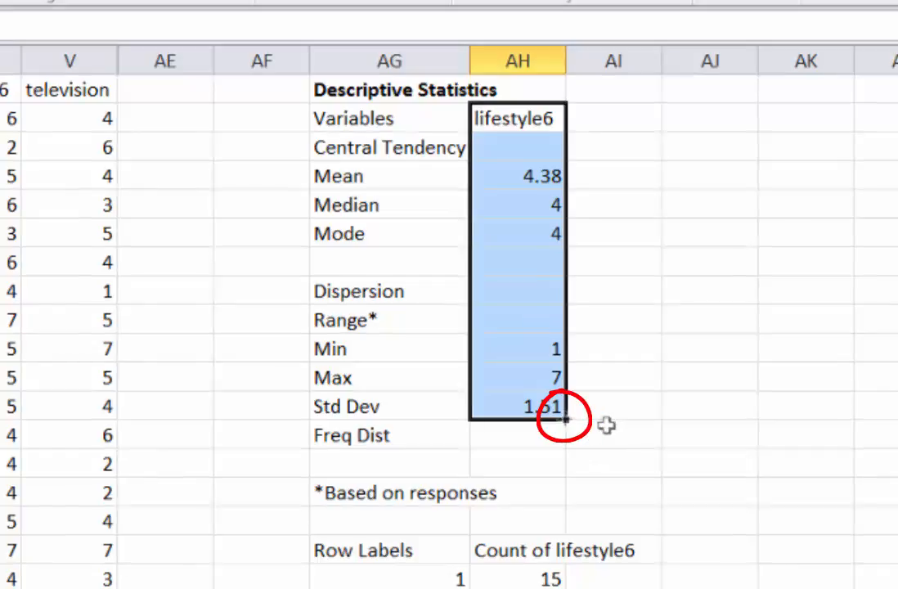
{"action": "left_click_drag", "start_coordinate": [594, 419], "coordinate": [631, 419]}
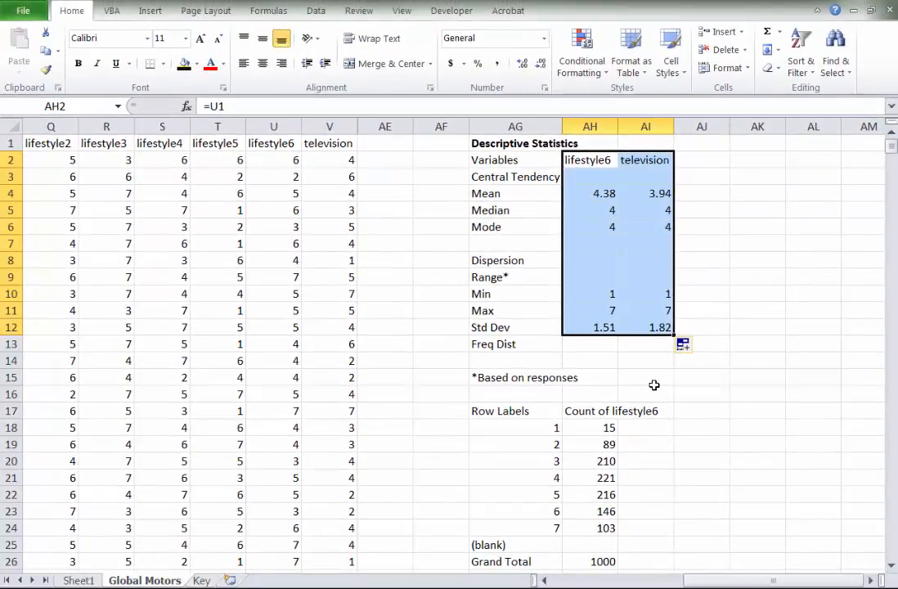
{"action": "left_click", "coordinate": [702, 378]}
- Examine the lifestyle6 and television rows on the Key sheet to compare their input types and answer values
{"action": "left_click", "coordinate": [201, 581]}
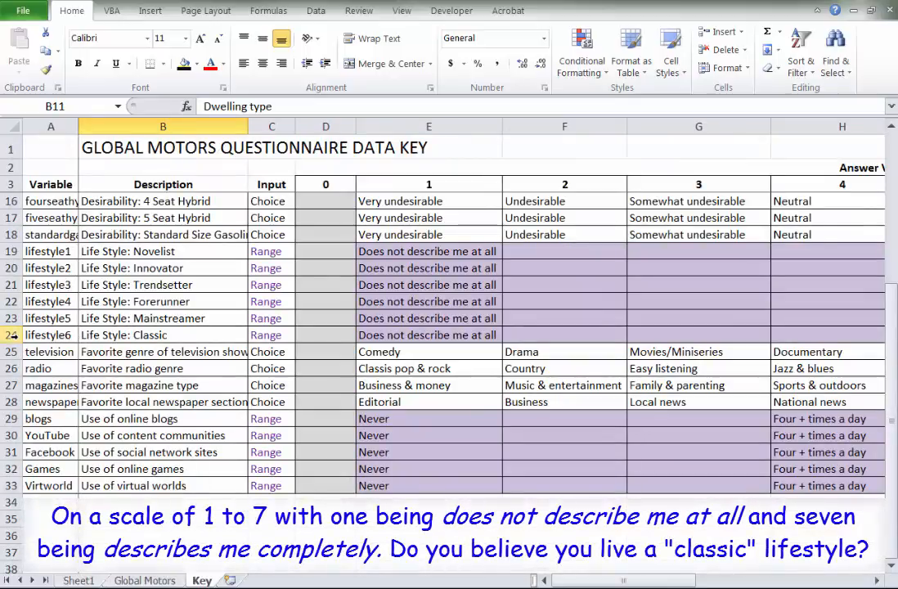
{"action": "left_click", "coordinate": [12, 334]}
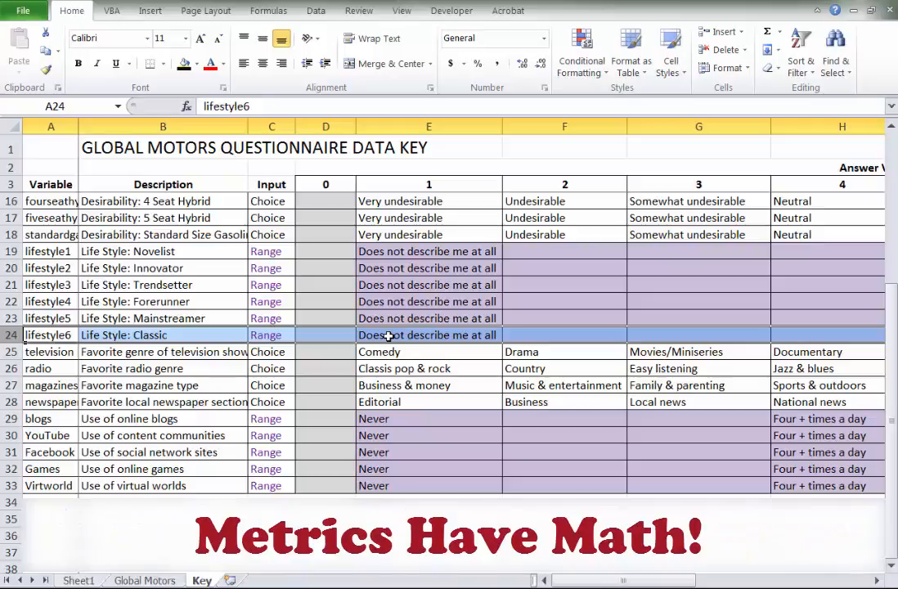
{"action": "key", "text": "Down"}
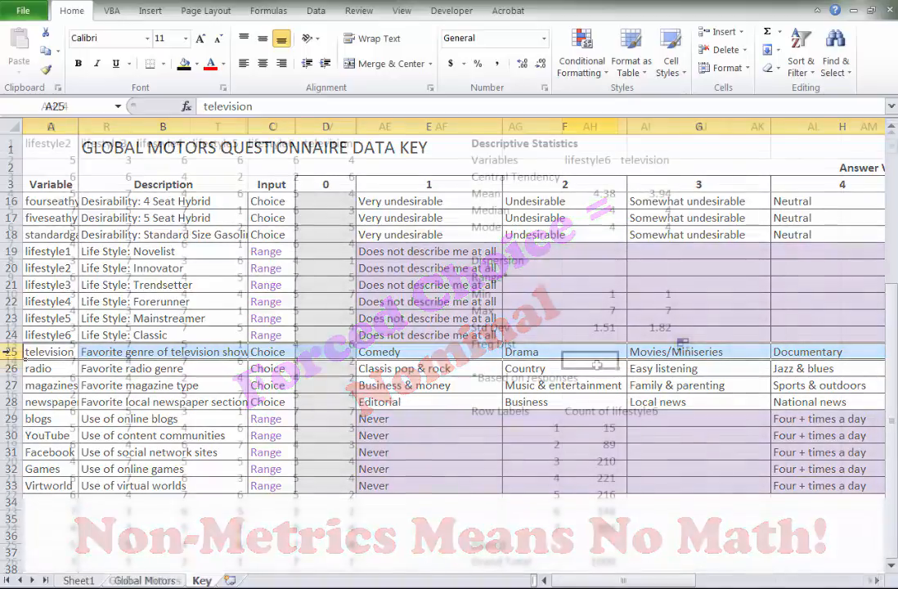
- Label the measurement levels under the statistics table, entering Scale in AH14 and Nominal in AI14
{"action": "type", "text": "Scale"}
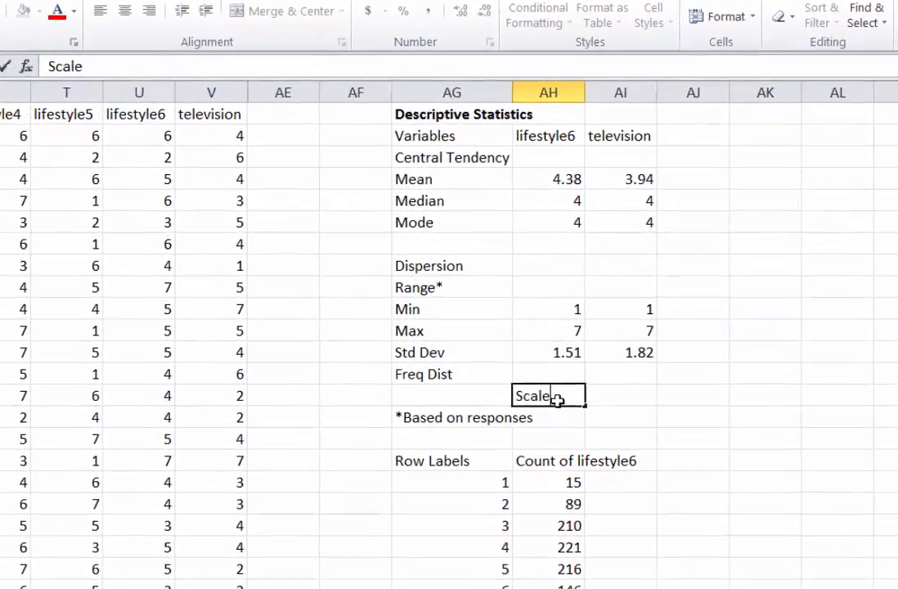
{"action": "key", "text": "Tab"}
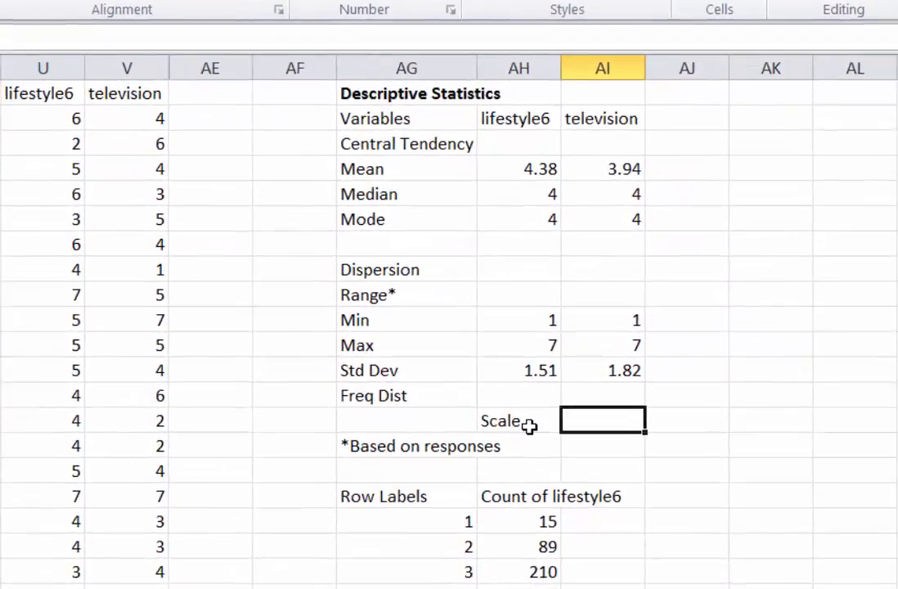
{"action": "type", "text": "Nominal"}
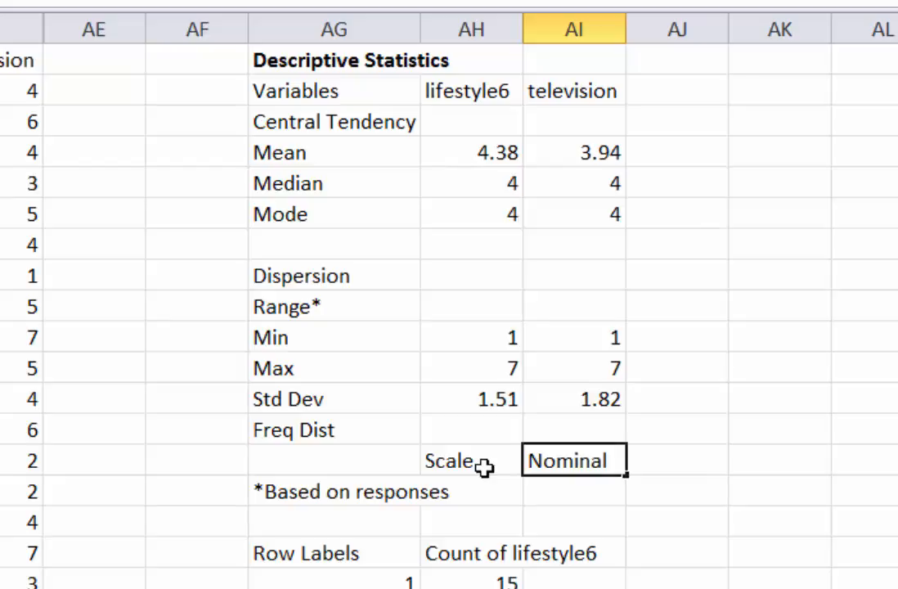
{"action": "left_click", "coordinate": [638, 507]}
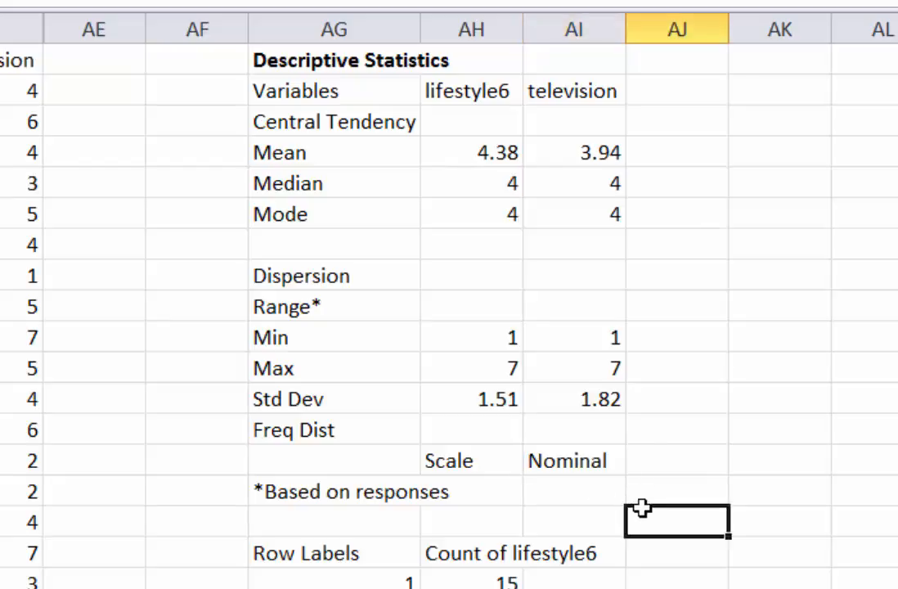
- Black out the television mean in AI4 and standard deviation in AI12 with a black cell fill
{"action": "left_click", "coordinate": [592, 151]}
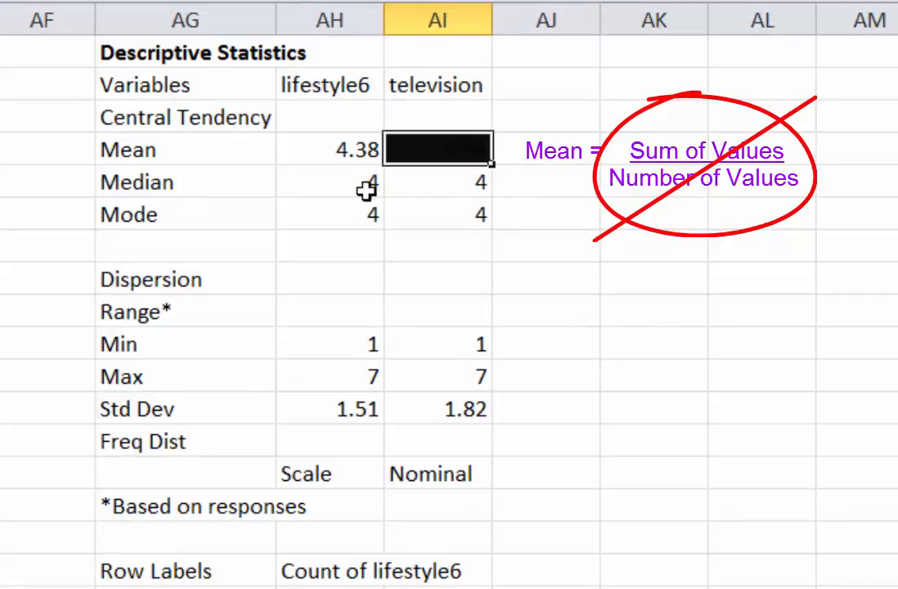
{"action": "left_click", "coordinate": [440, 184]}
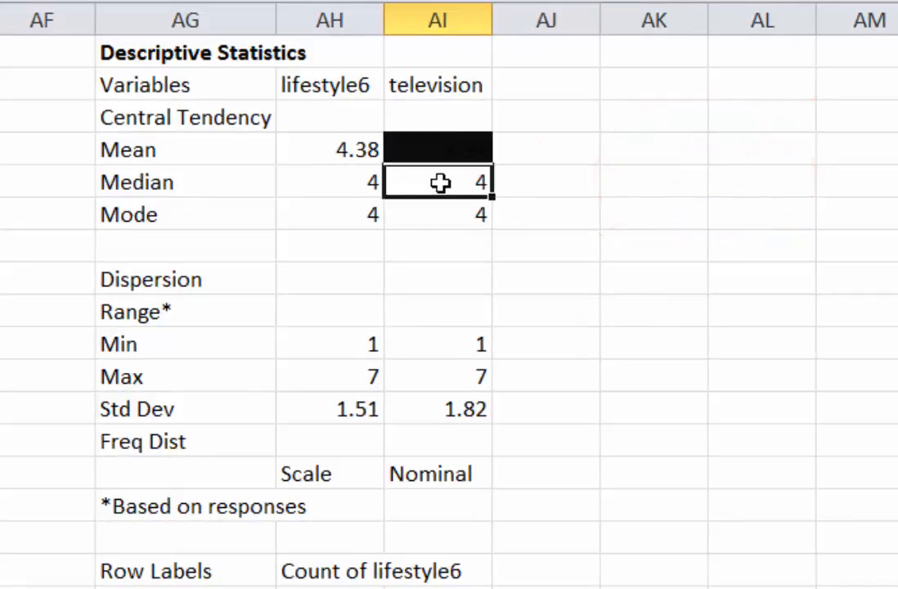
{"action": "left_click", "coordinate": [443, 222]}
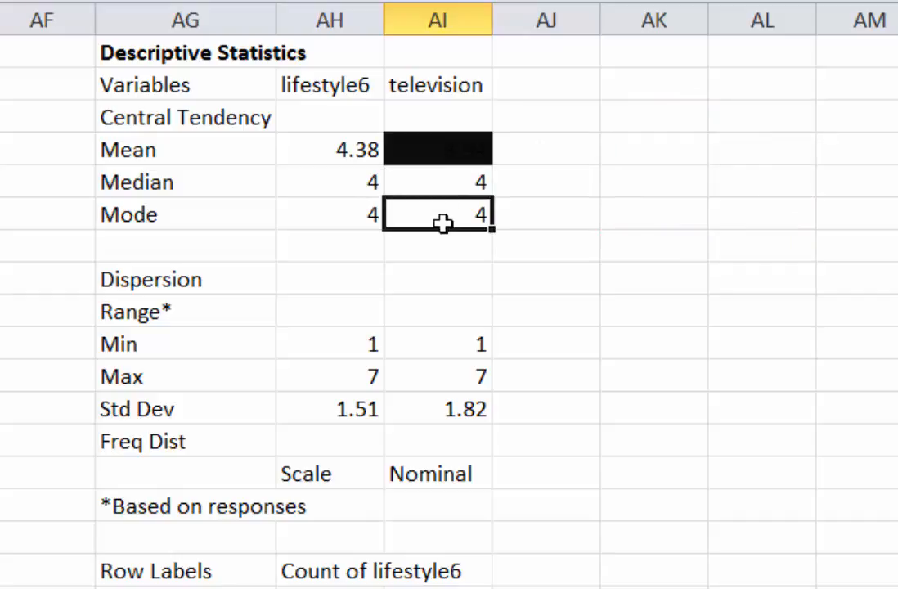
{"action": "left_click", "coordinate": [444, 342]}
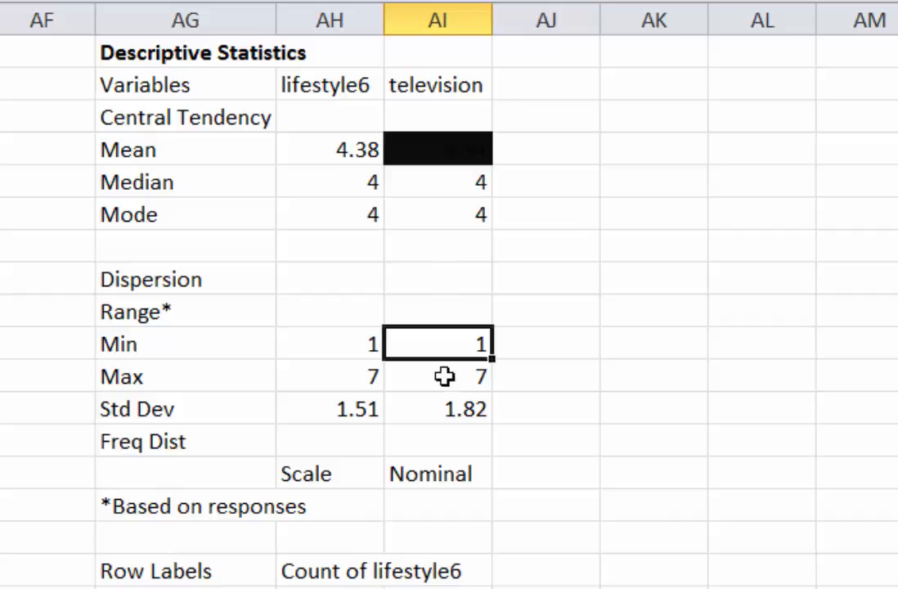
{"action": "left_click", "coordinate": [444, 376]}
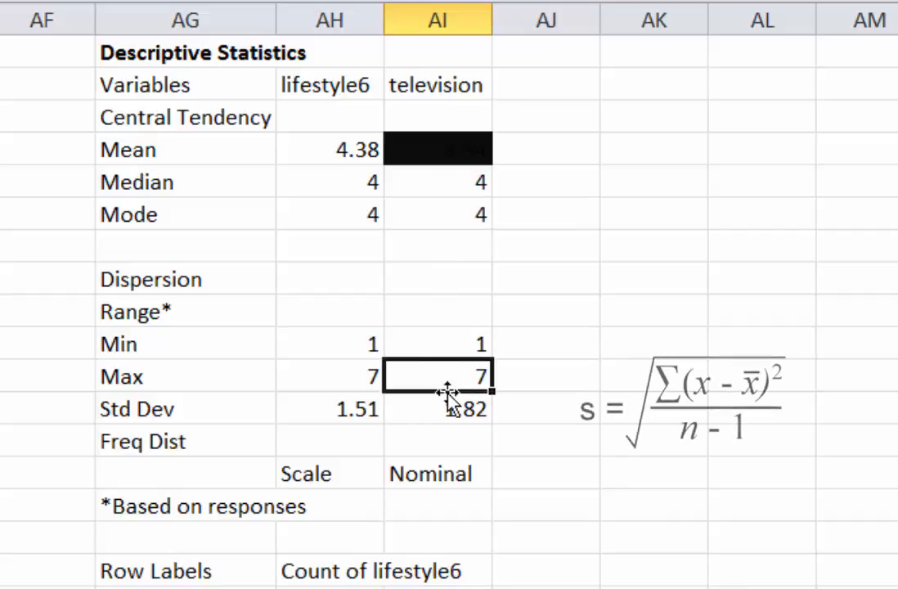
{"action": "left_click", "coordinate": [435, 419]}
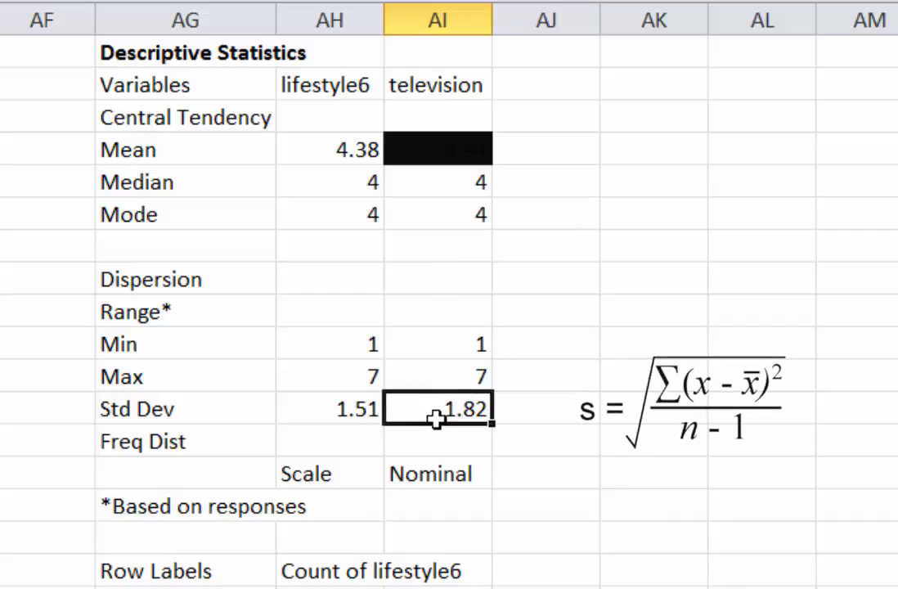
{"action": "left_click", "coordinate": [502, 512]}
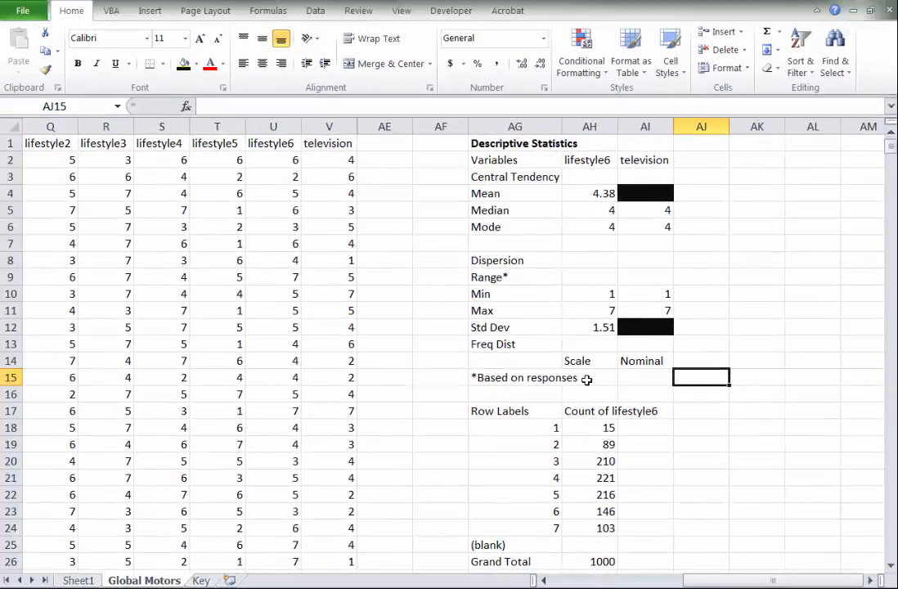
- Create a PivotChart with its PivotTable on a new worksheet from column V, using television as axis field and counted values
{"action": "left_click", "coordinate": [331, 126]}
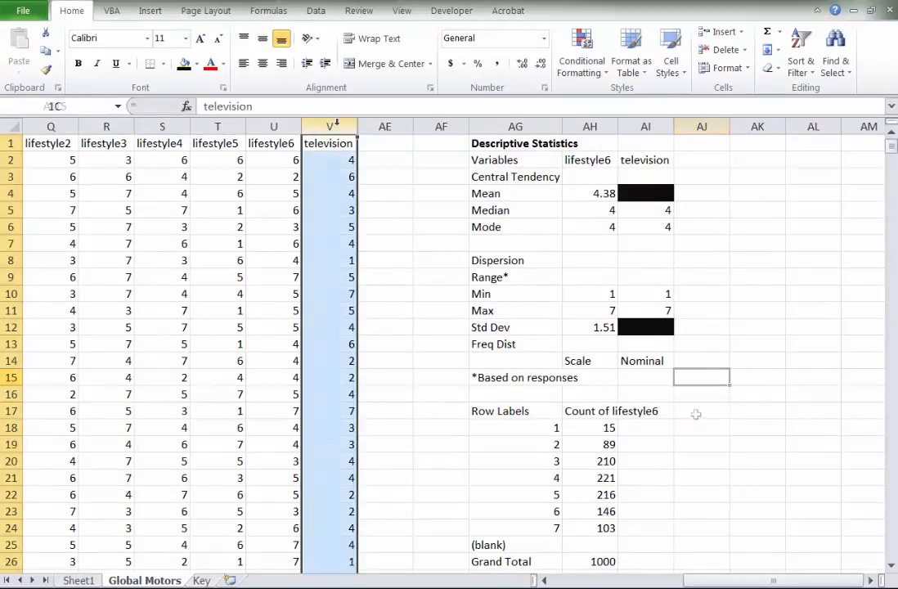
{"action": "left_click", "coordinate": [149, 10]}
{"action": "left_click", "coordinate": [21, 71]}
{"action": "left_click", "coordinate": [30, 93]}
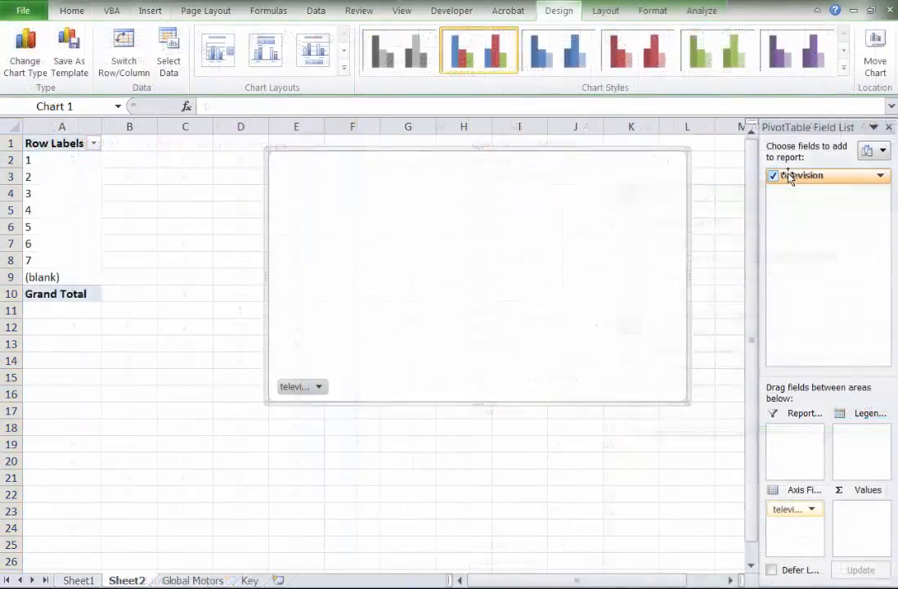
{"action": "left_click_drag", "start_coordinate": [787, 174], "coordinate": [863, 515]}
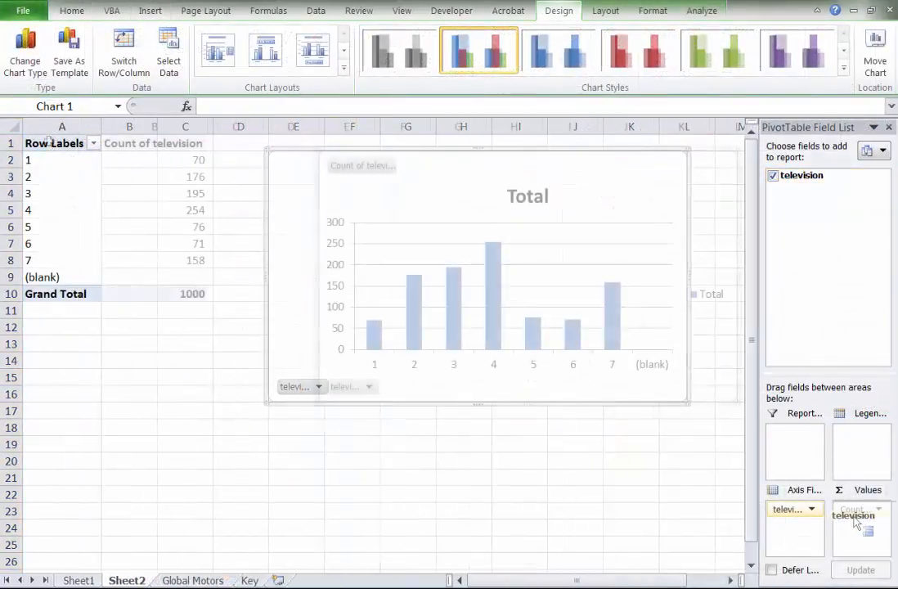
- Copy the television PivotTable and paste it as values at AI17 on the Global Motors sheet
{"action": "left_click_drag", "start_coordinate": [40, 145], "coordinate": [140, 257]}
{"action": "right_click", "coordinate": [138, 223]}
{"action": "right_click", "coordinate": [660, 410]}
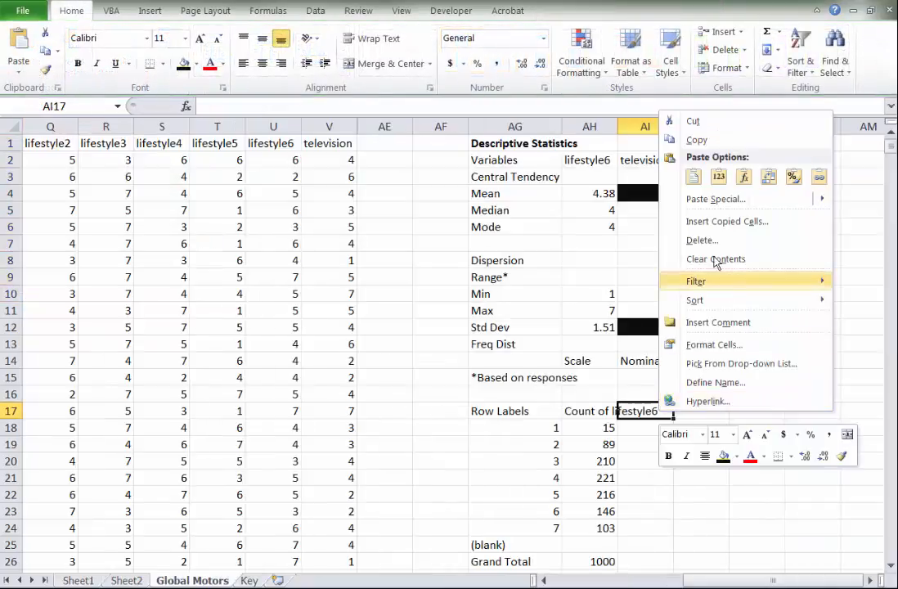
{"action": "left_click", "coordinate": [718, 178]}
{"action": "left_click", "coordinate": [765, 290]}
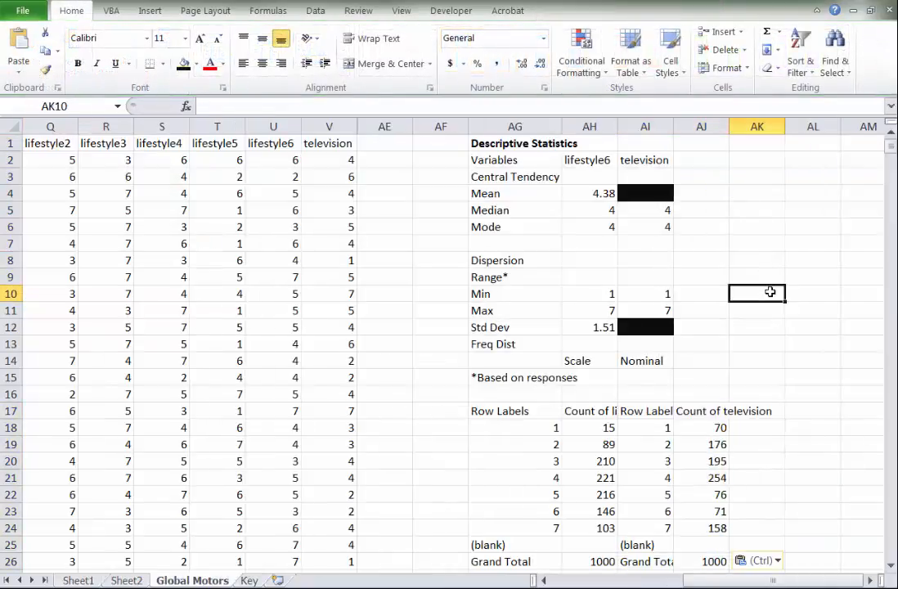